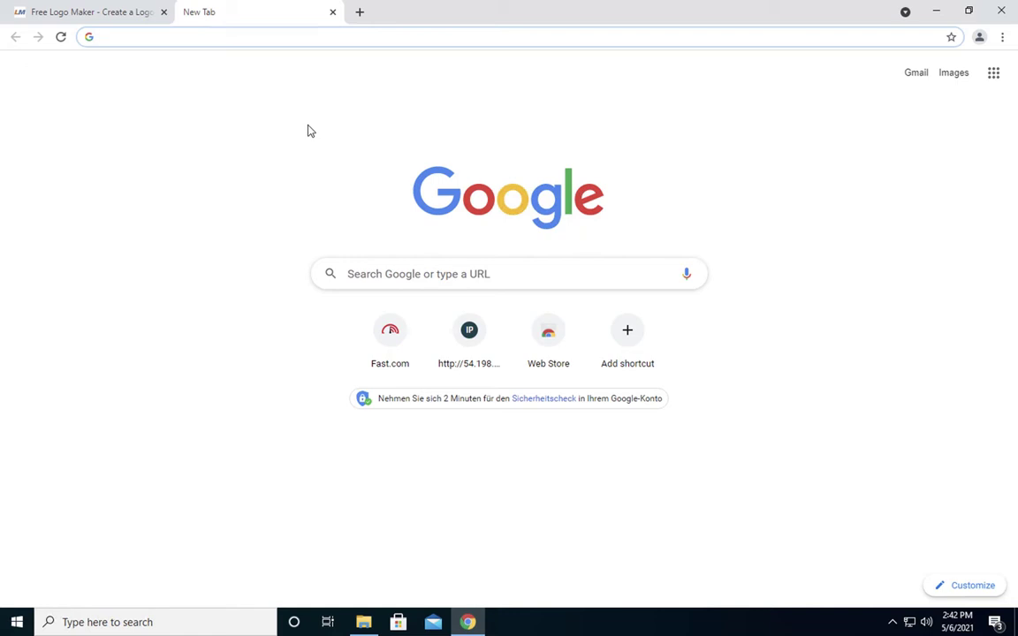
left_click(62, 11)
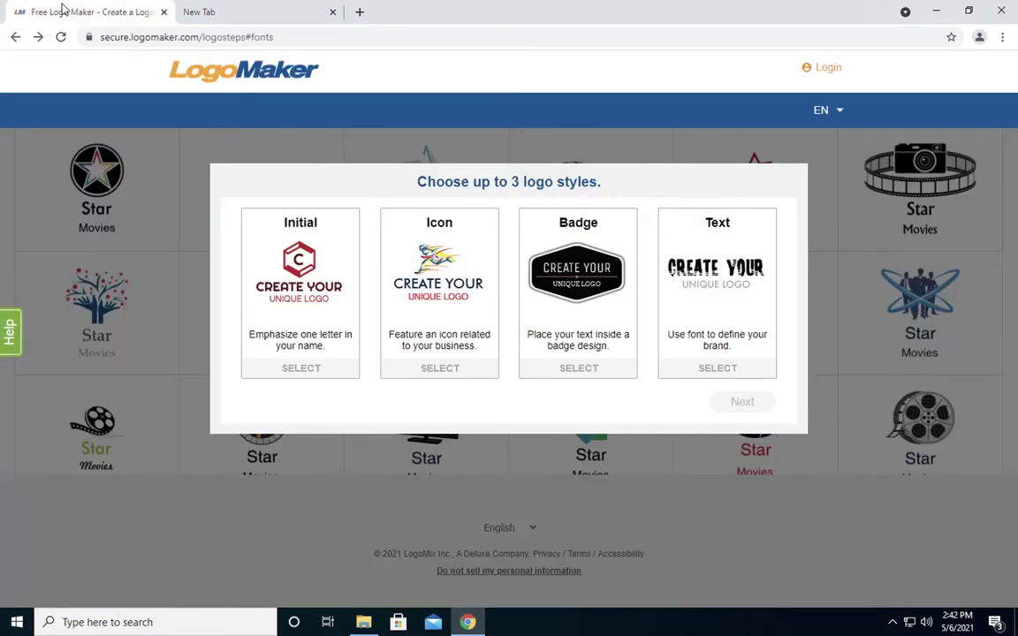
left_click(263, 18)
left_click(230, 35)
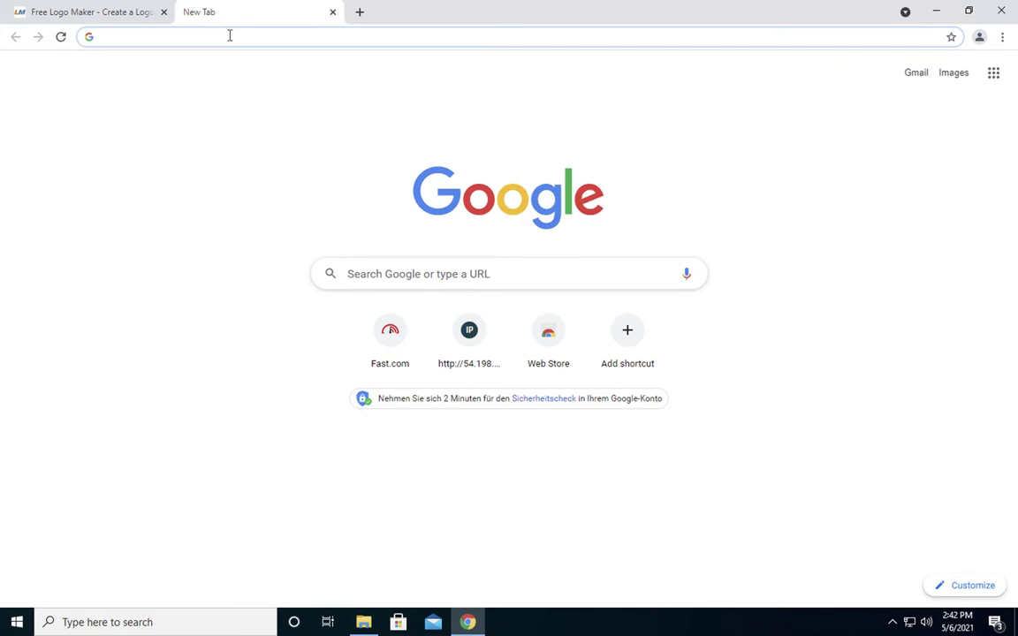
Shorten the address of the open logo maker page to logomaker.com and load that site
left_click(67, 12)
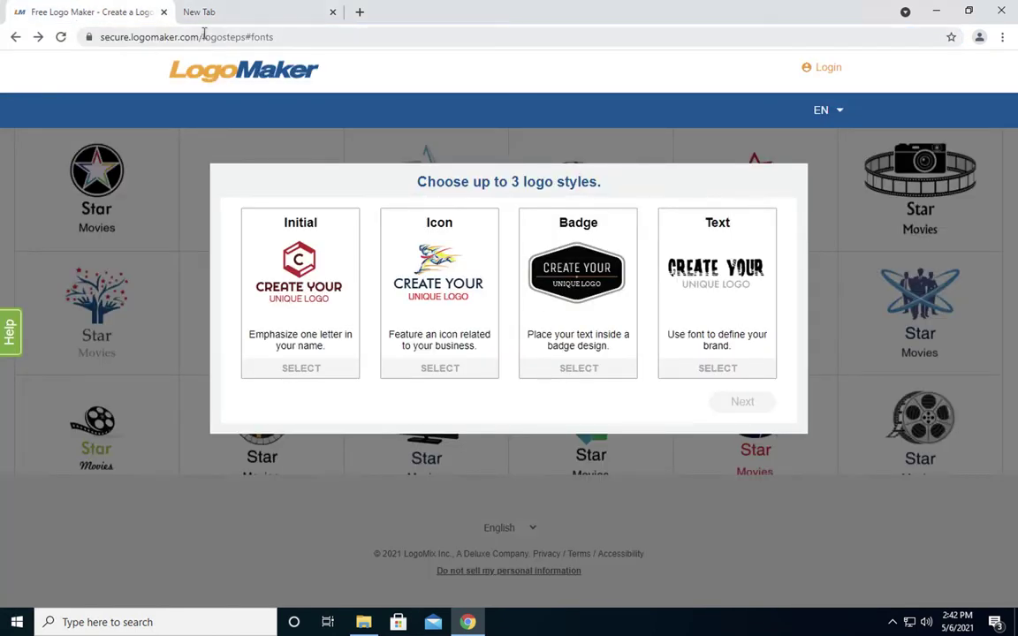
double_click(354, 39)
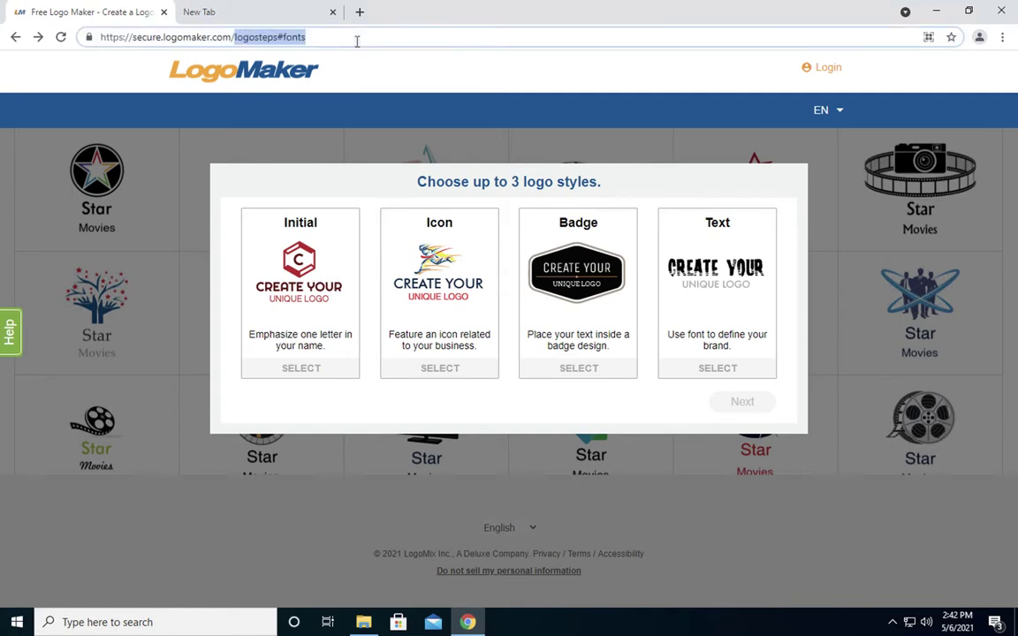
key("BackSpace")
key("BackSpace")
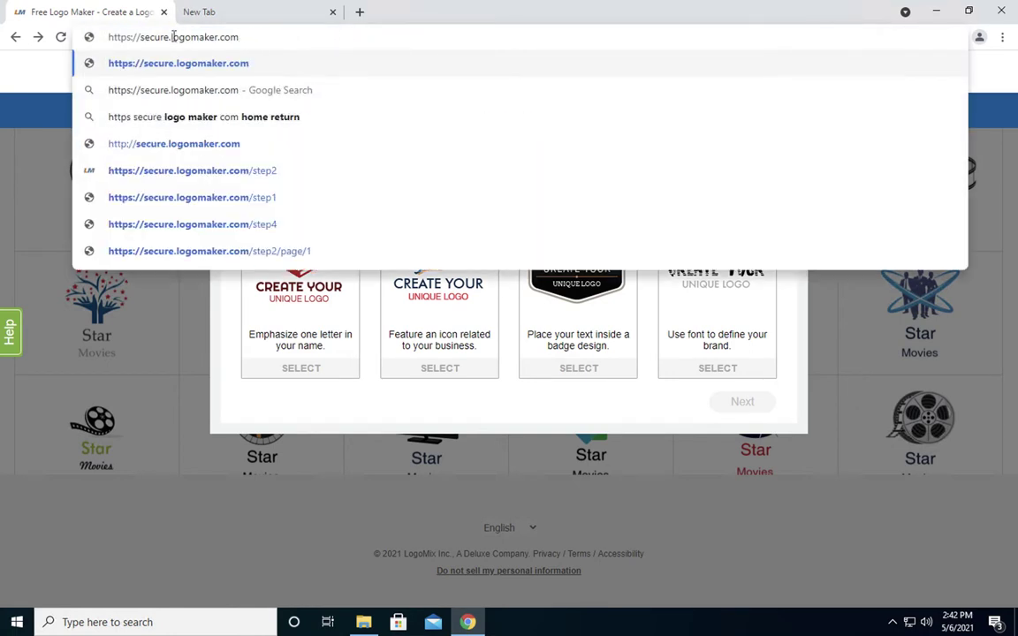
left_click(172, 36)
key("BackSpace")
key("BackSpace")
key("BackSpace")
key("BackSpace")
key("BackSpace")
key("BackSpace")
key("BackSpace")
key("BackSpace")
key("BackSpace")
key("BackSpace")
key("BackSpace")
key("BackSpace")
key("BackSpace")
key("BackSpace")
key("BackSpace")
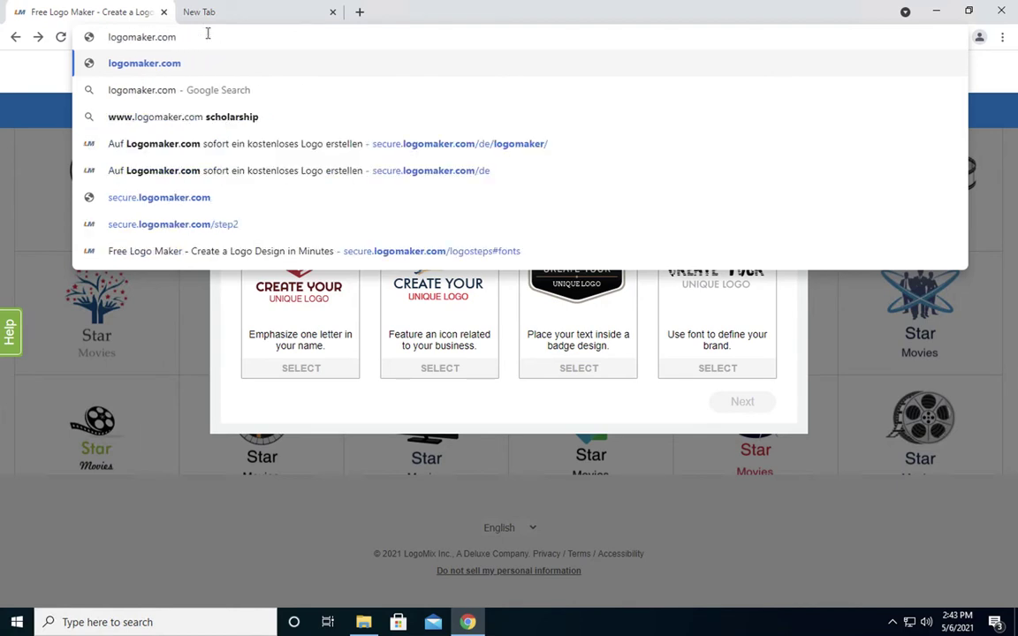
key("Return")
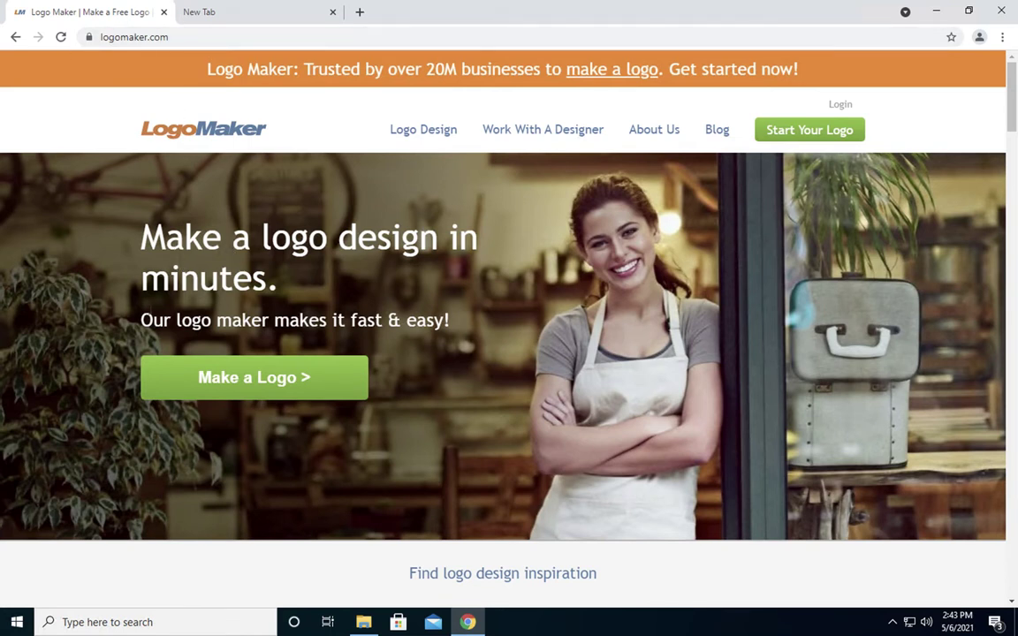
Start making a logo and choose Information Technology & Science as the industry
left_click(265, 381)
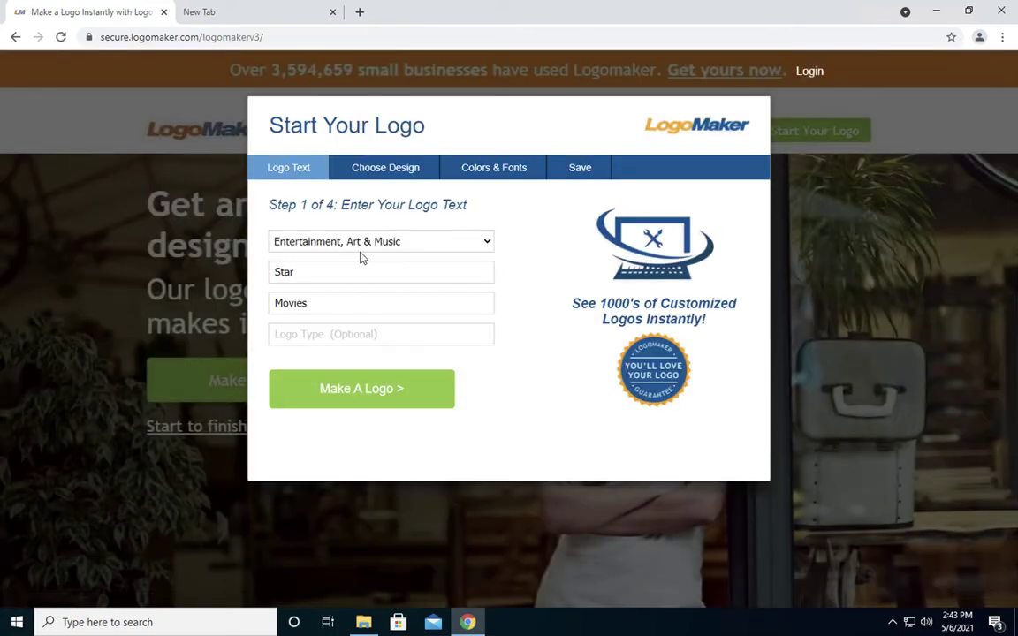
left_click(386, 249)
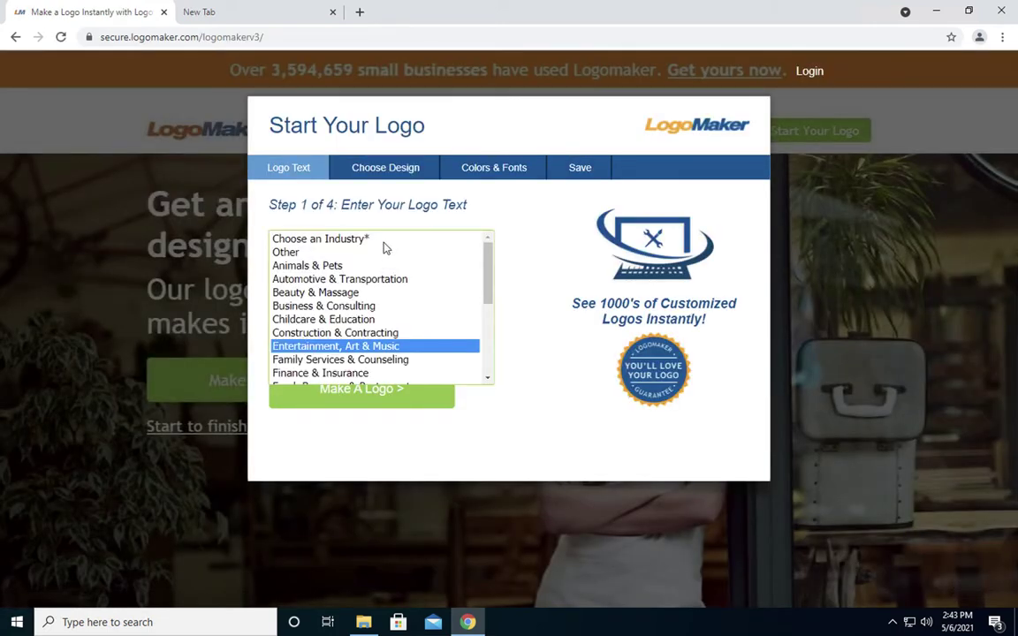
scroll(352, 339, "down", 5)
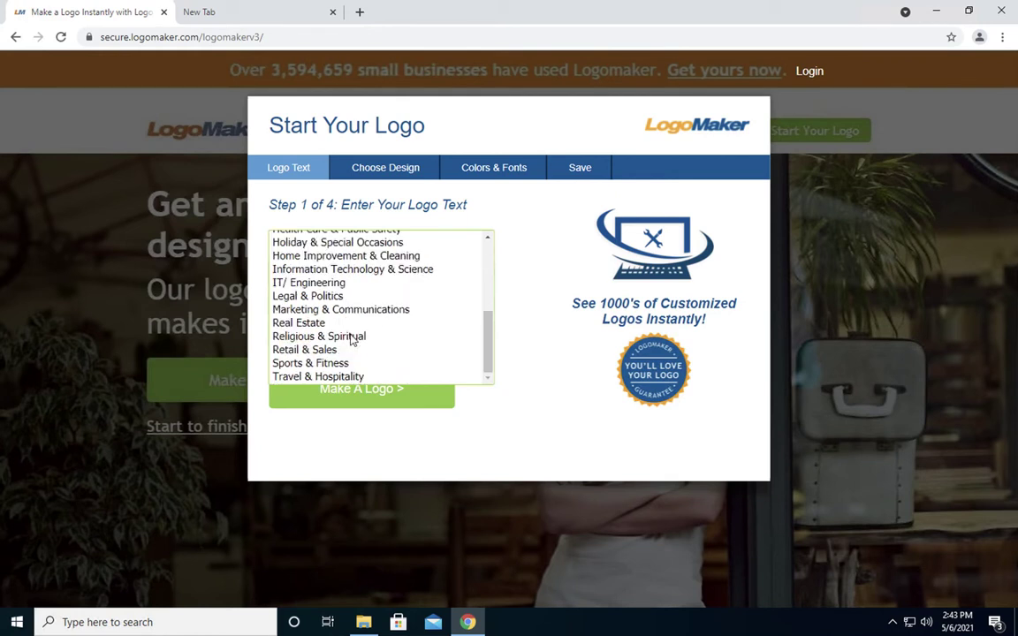
left_click(336, 269)
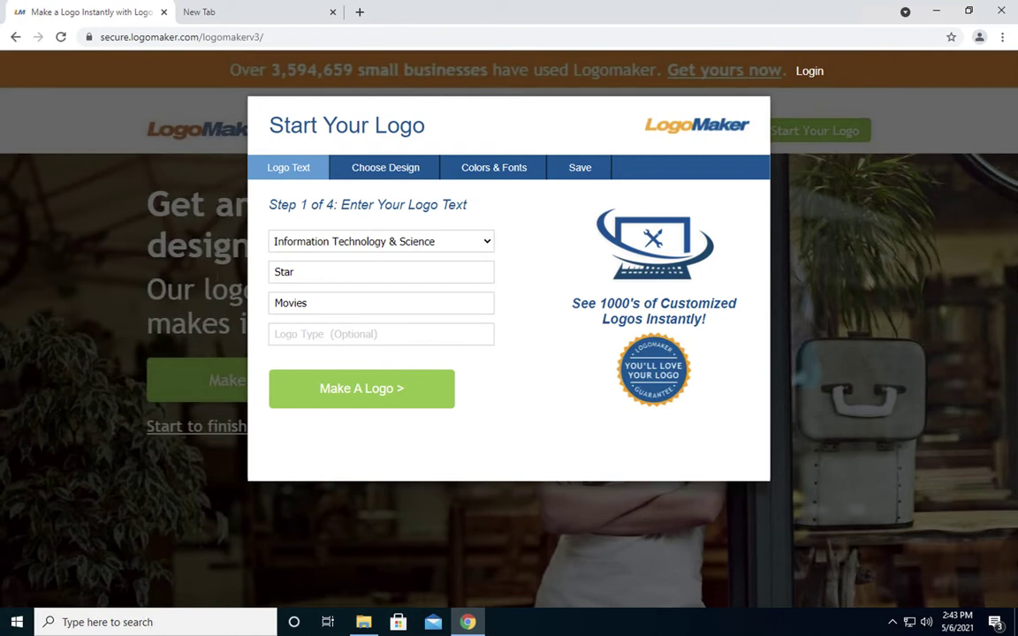
Replace the logo text with "Pren" on the first line and "Software" on the second, and submit the form
double_click(269, 273)
type("Pren")
double_click(363, 308)
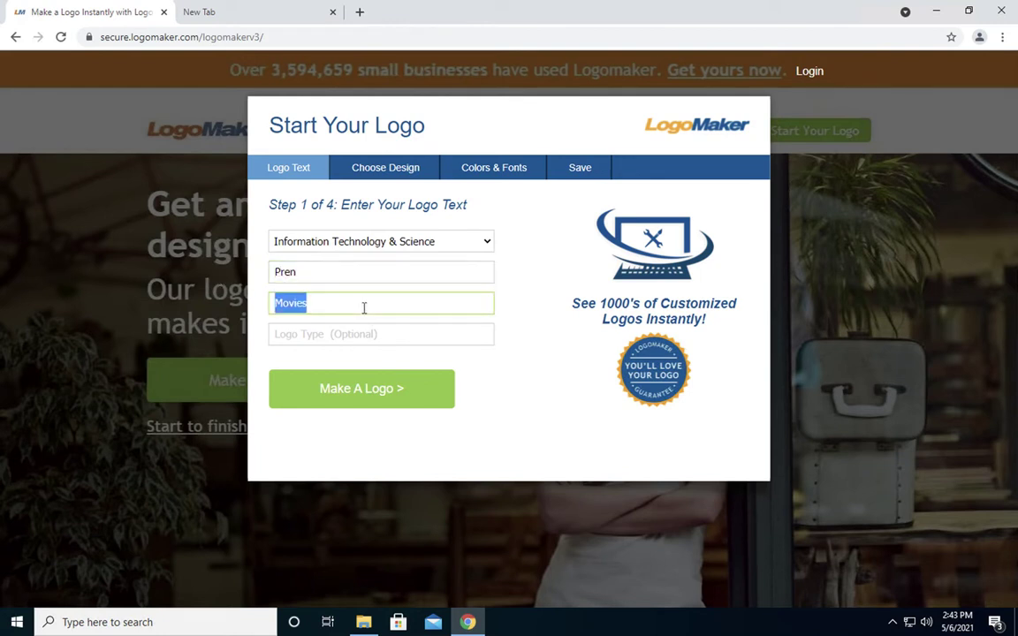
type("Software")
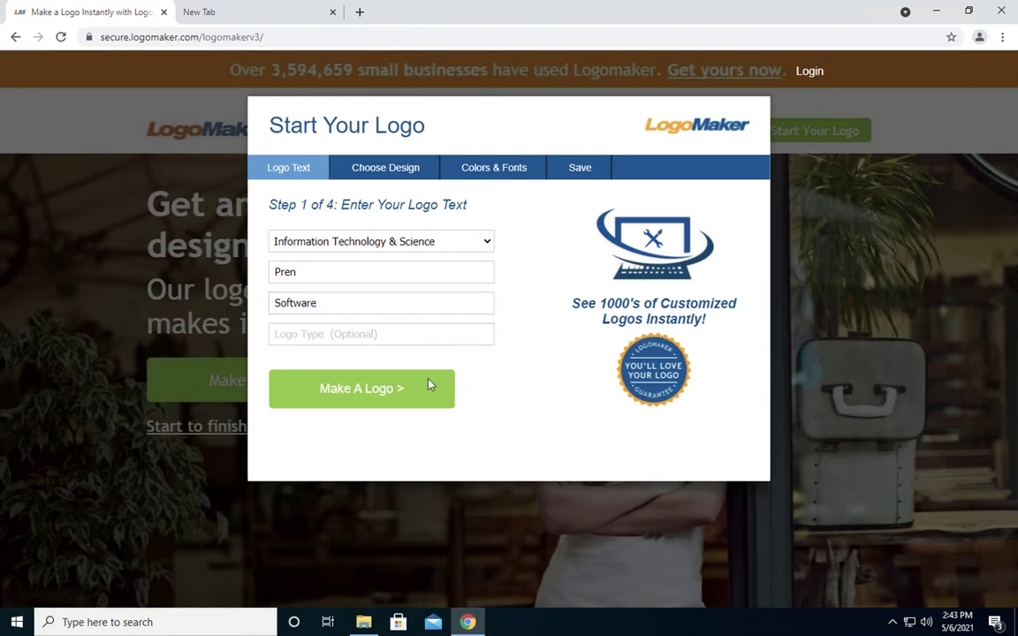
left_click(365, 398)
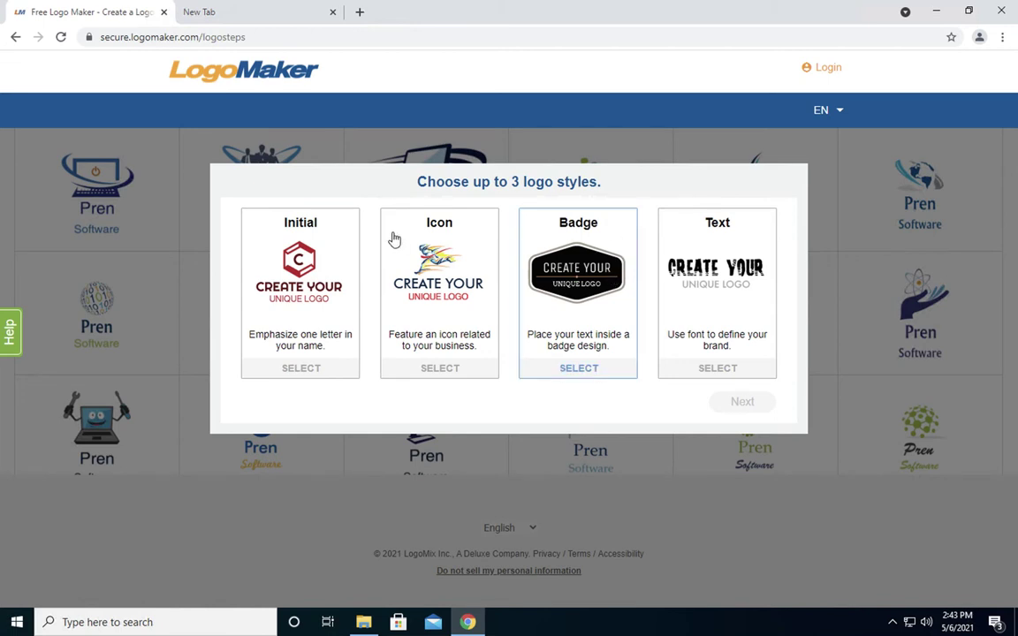
Choose the Initial logo style and the Sans Serif font style, and continue to the design selection
left_click(299, 277)
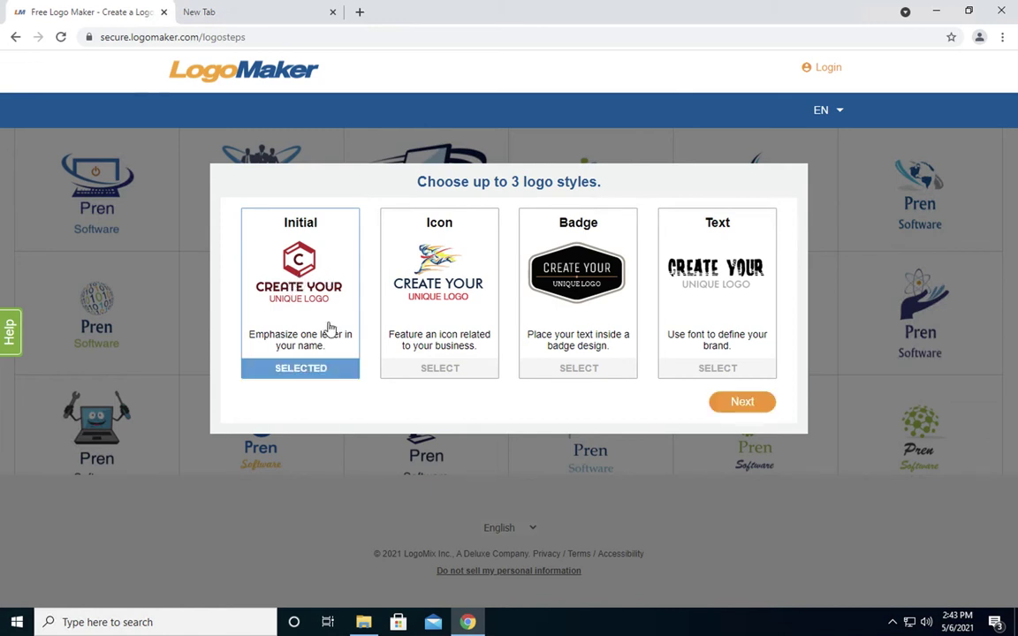
left_click(742, 404)
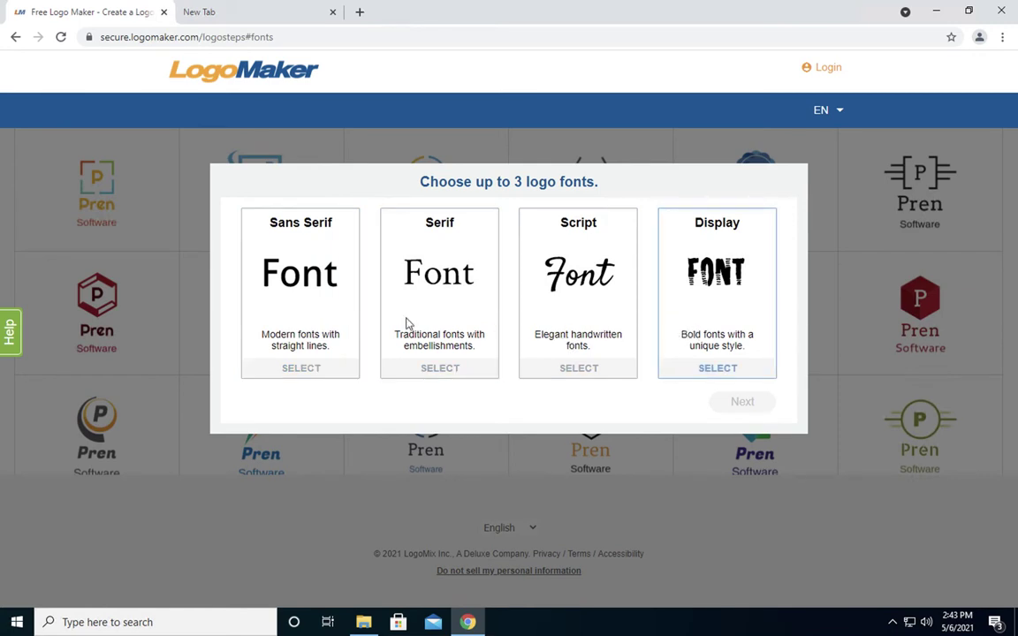
left_click(284, 303)
left_click(742, 403)
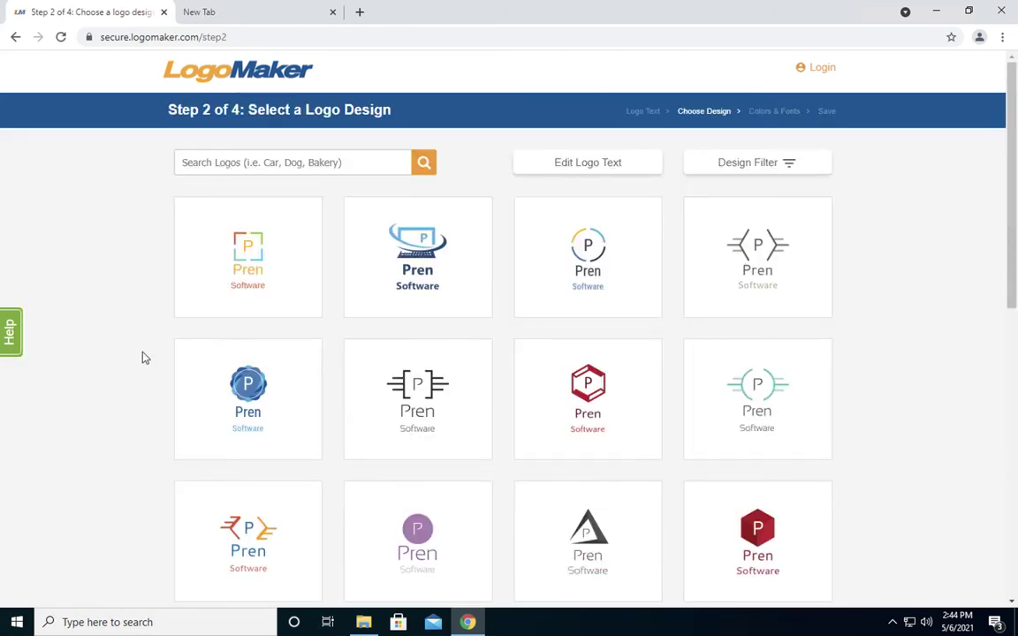
Browse the logo designs and open the rainbow-coloured geometric flower with the letter P for editing
scroll(538, 347, "down", 5)
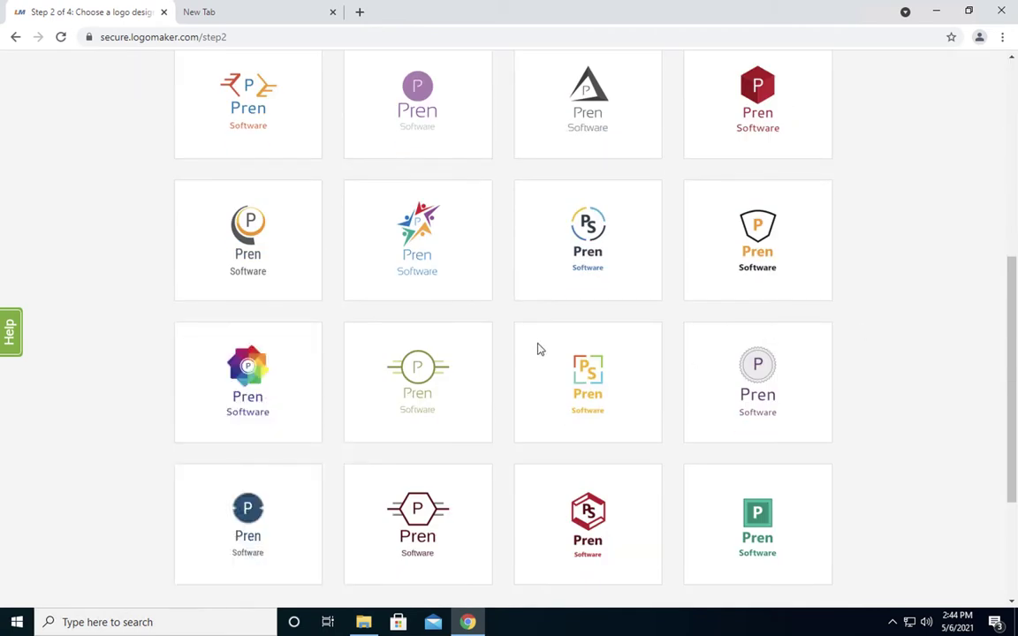
scroll(343, 302, "down", 2)
scroll(326, 311, "up", 3)
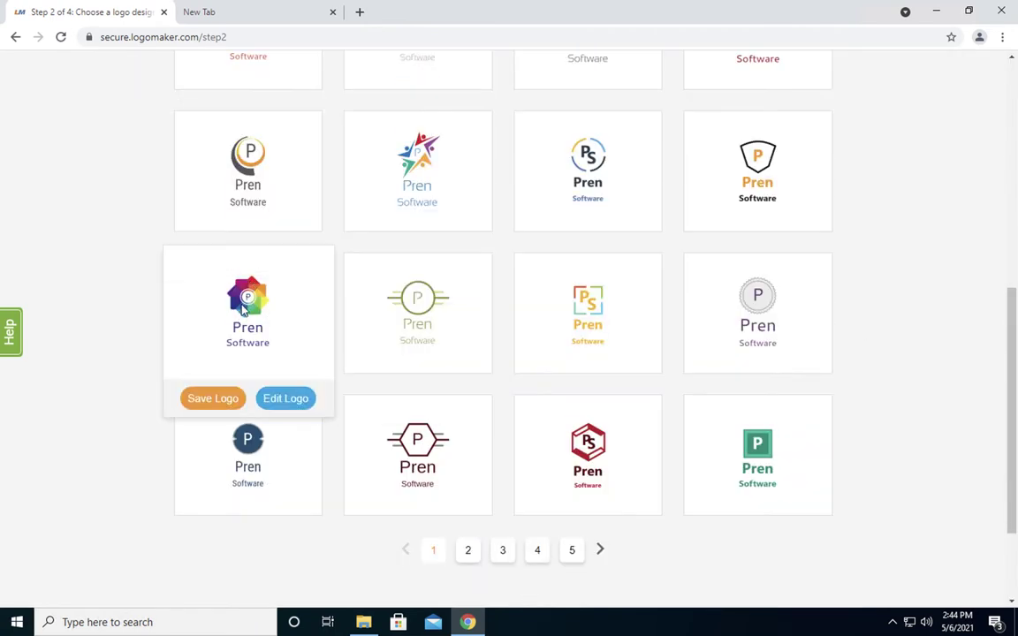
left_click(242, 306)
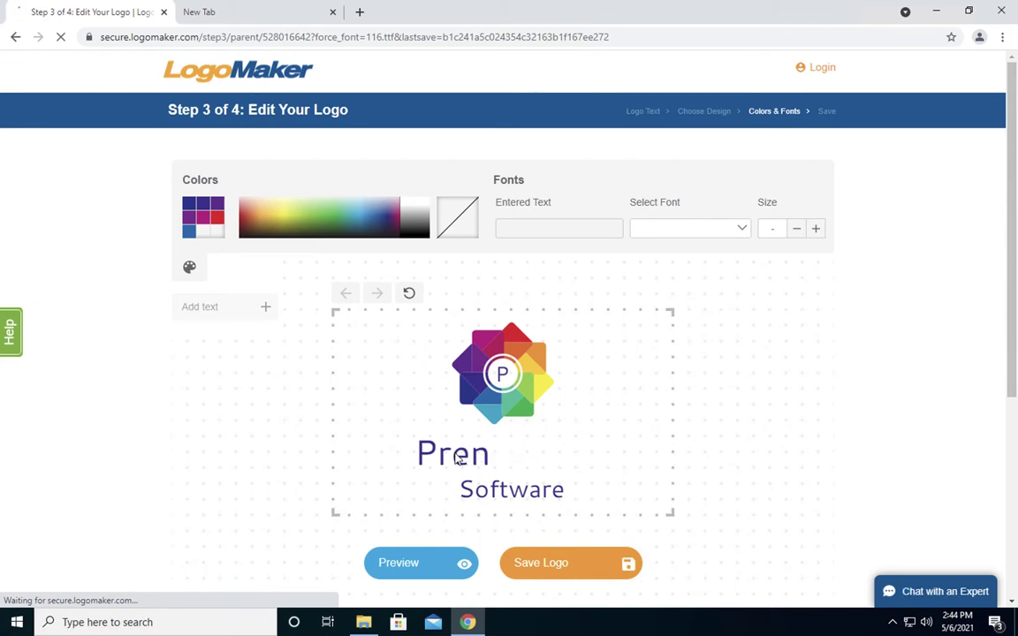
Try Arial Black on the "Software" text, settle on the Audiowide font for it, and deselect the text
left_click(497, 486)
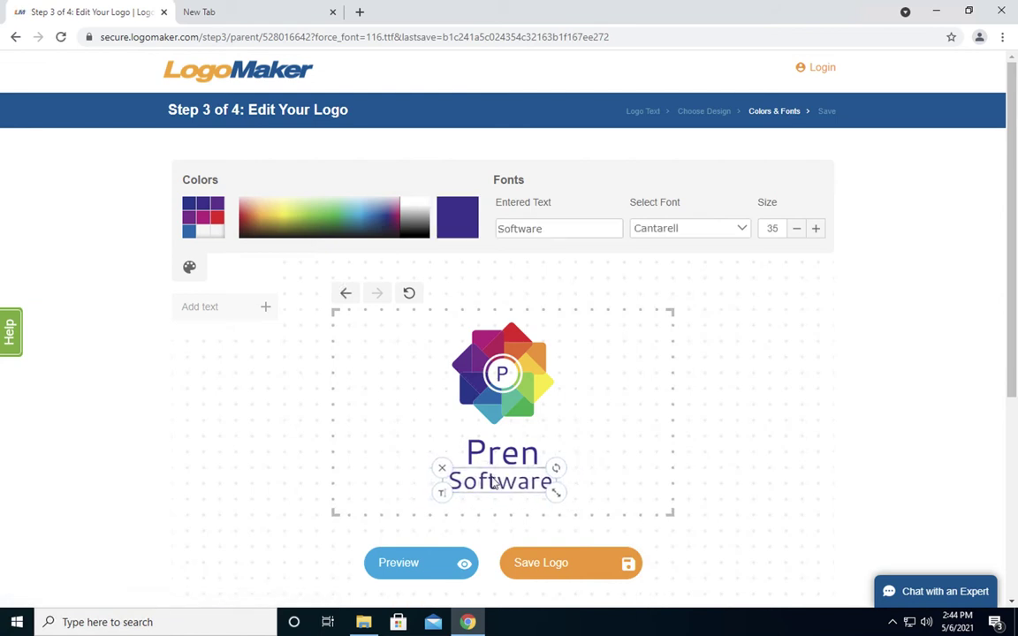
double_click(495, 482)
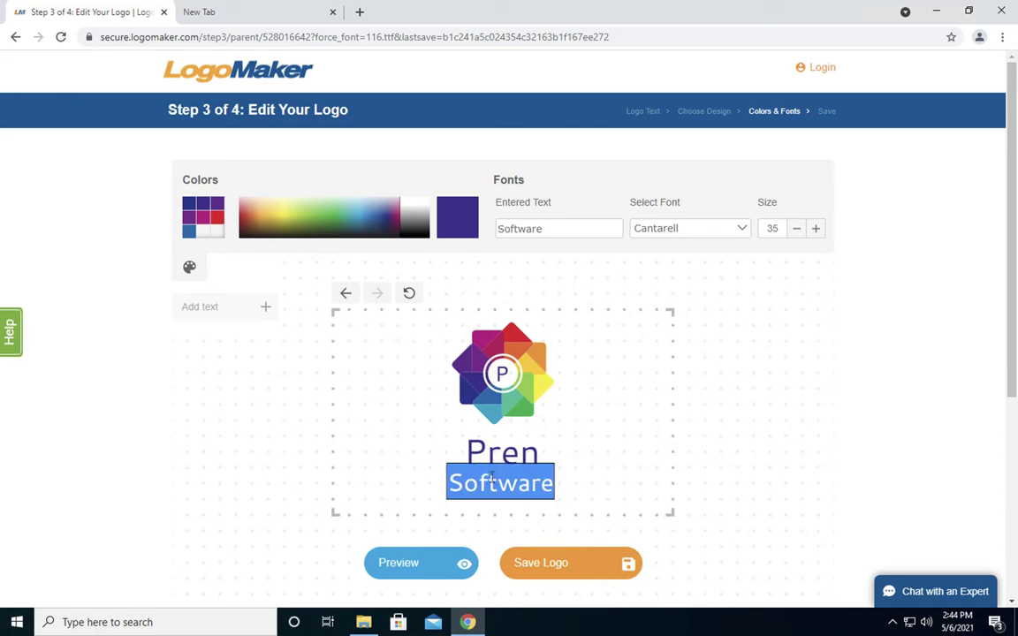
left_click(739, 229)
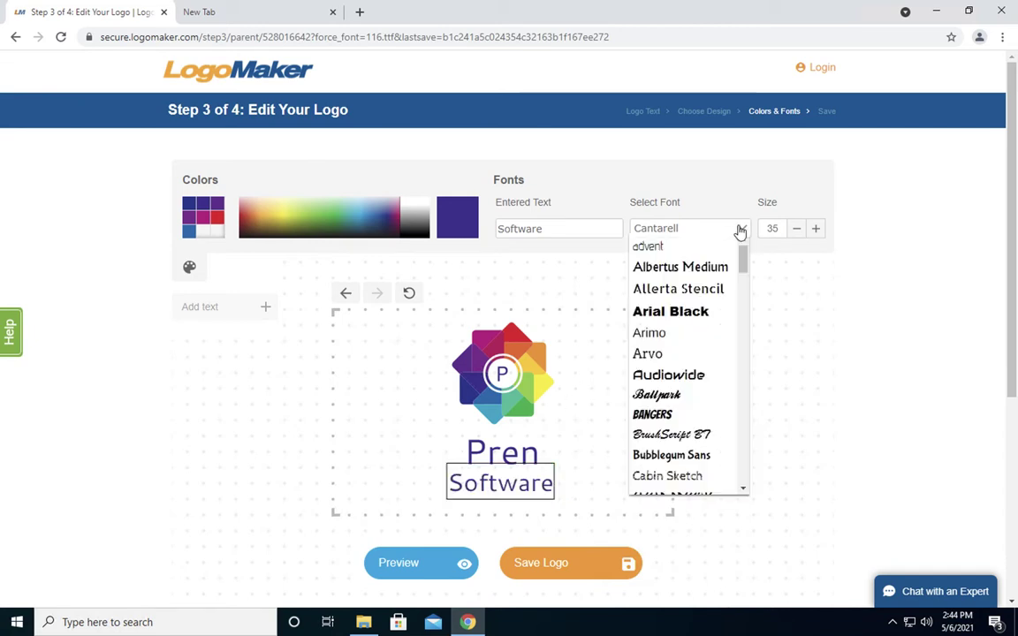
left_click(675, 312)
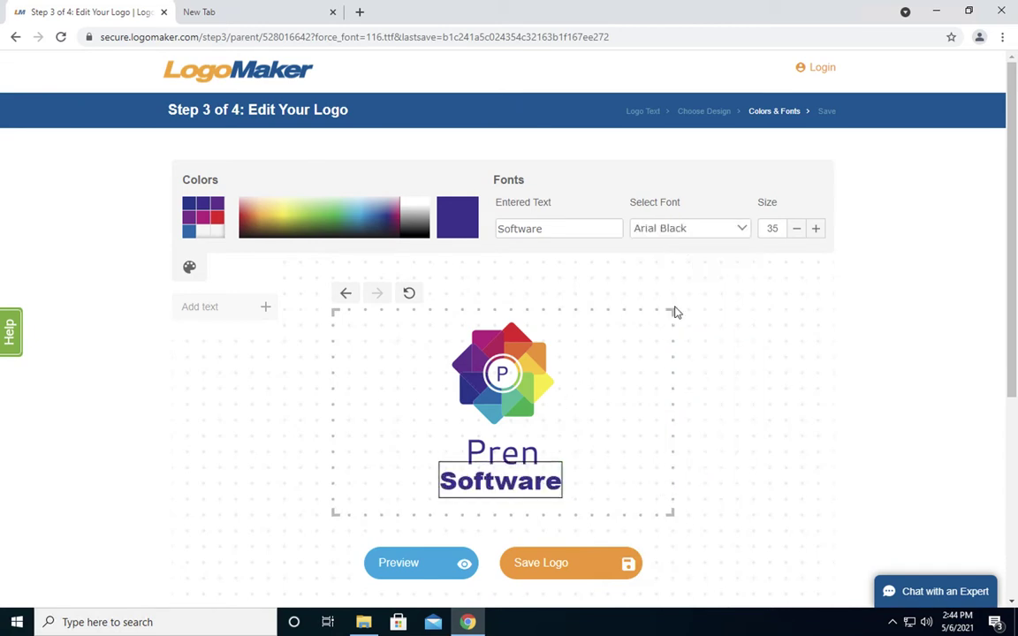
left_click(740, 230)
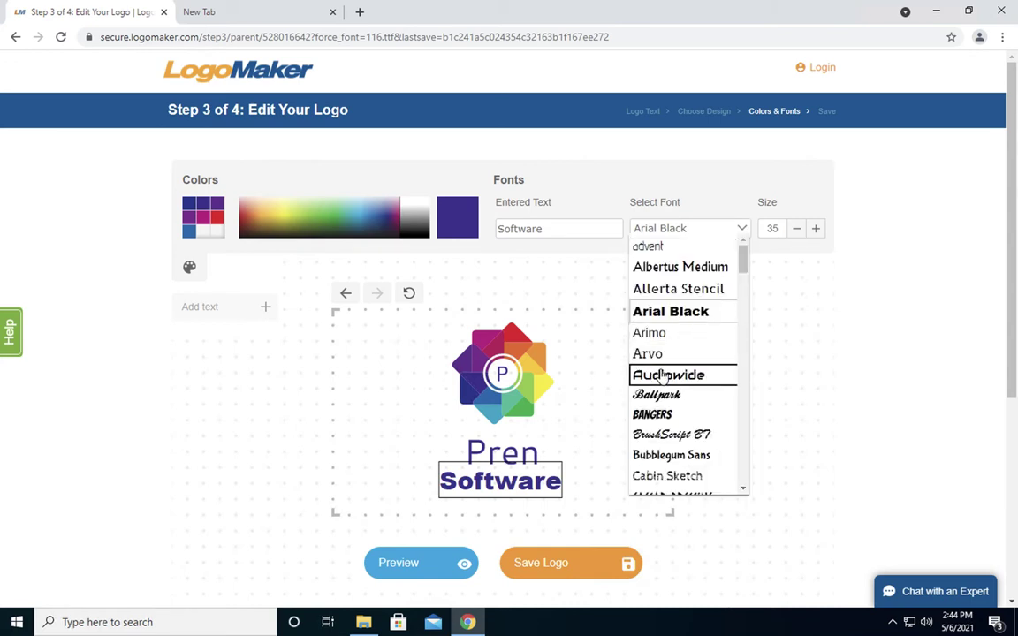
left_click(662, 374)
left_click(581, 479)
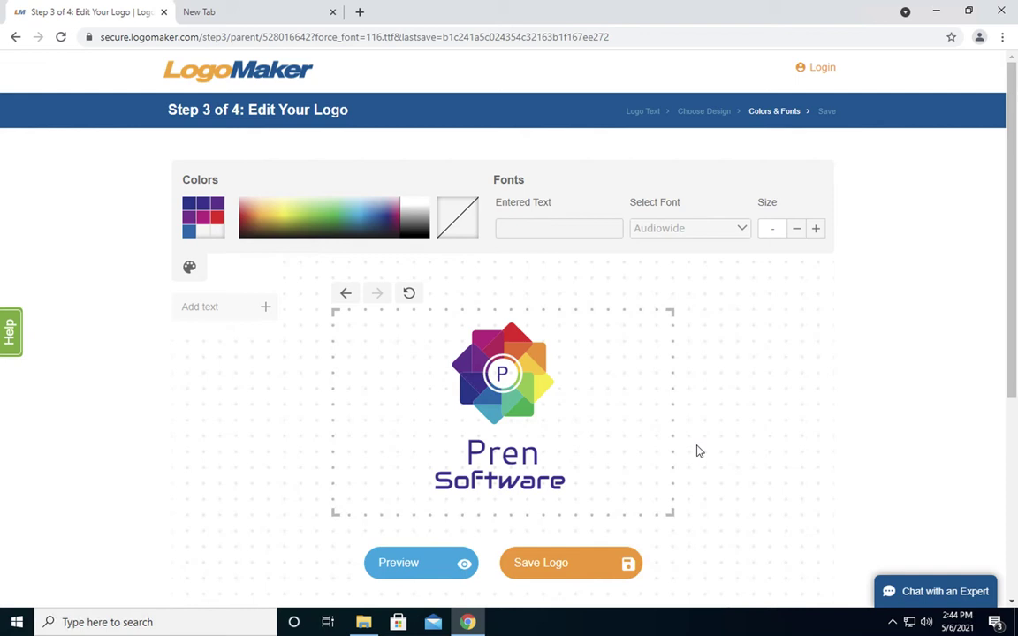
Save the edited logo and confirm its preview to reach the final save form
left_click(557, 572)
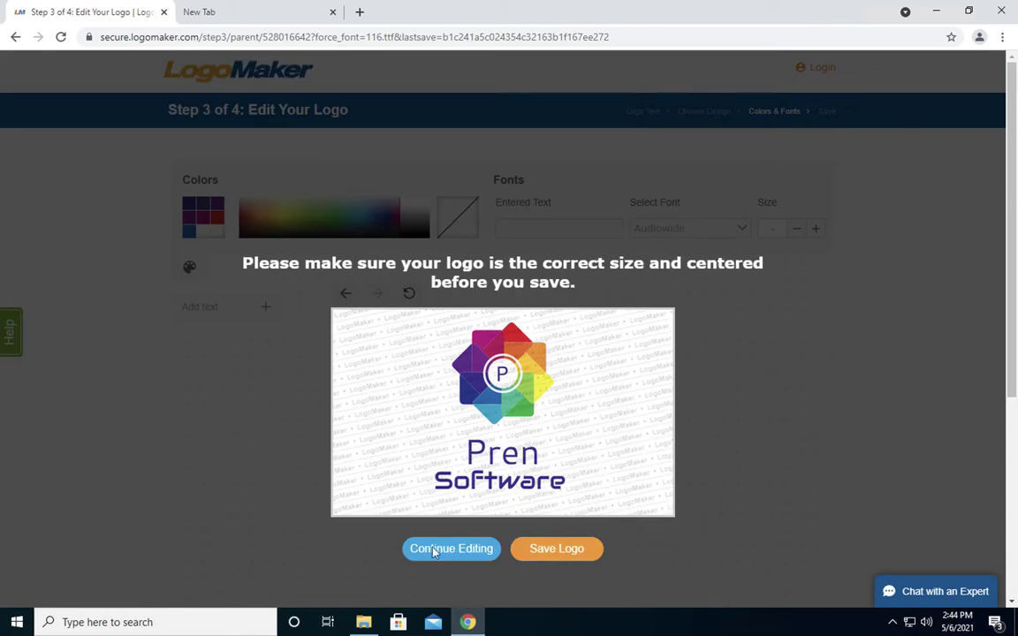
left_click(557, 551)
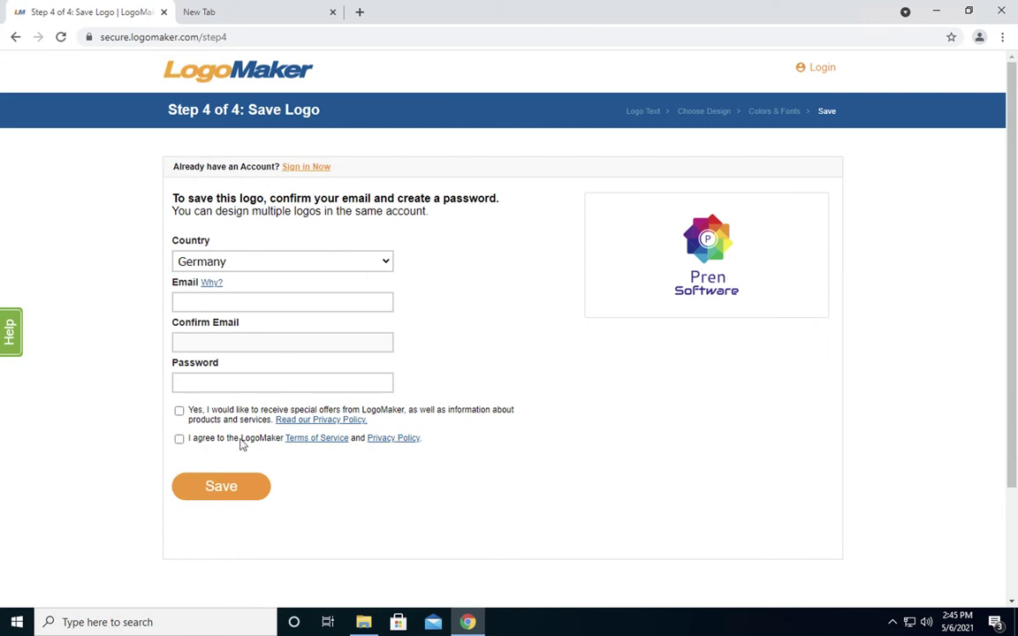
Open the source code of the Save Logo page and look for the logo_thumb image link
right_click(476, 260)
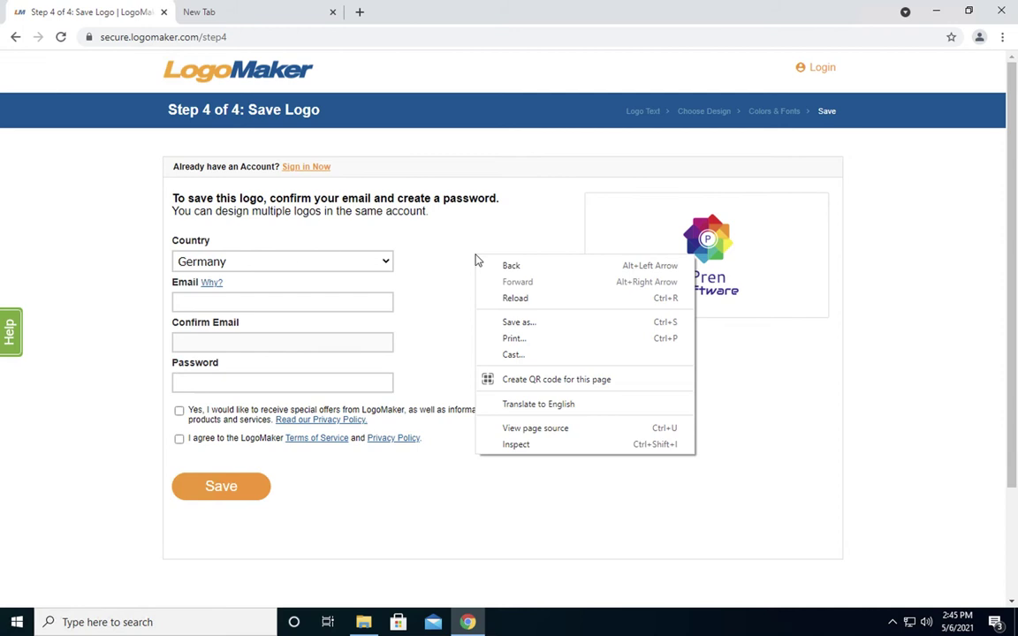
left_click(528, 429)
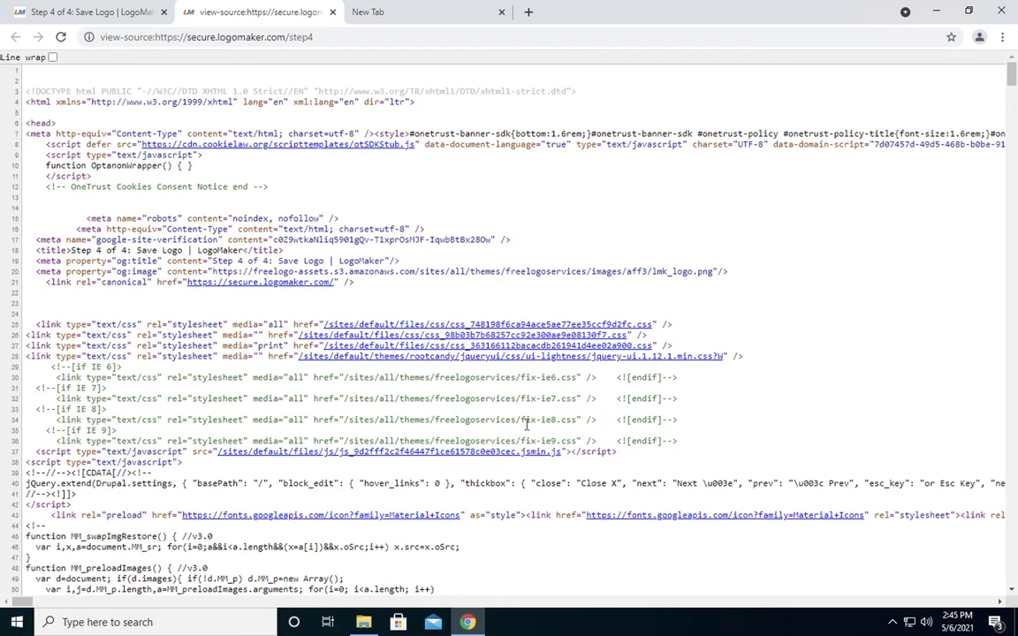
scroll(528, 425, "down", 16)
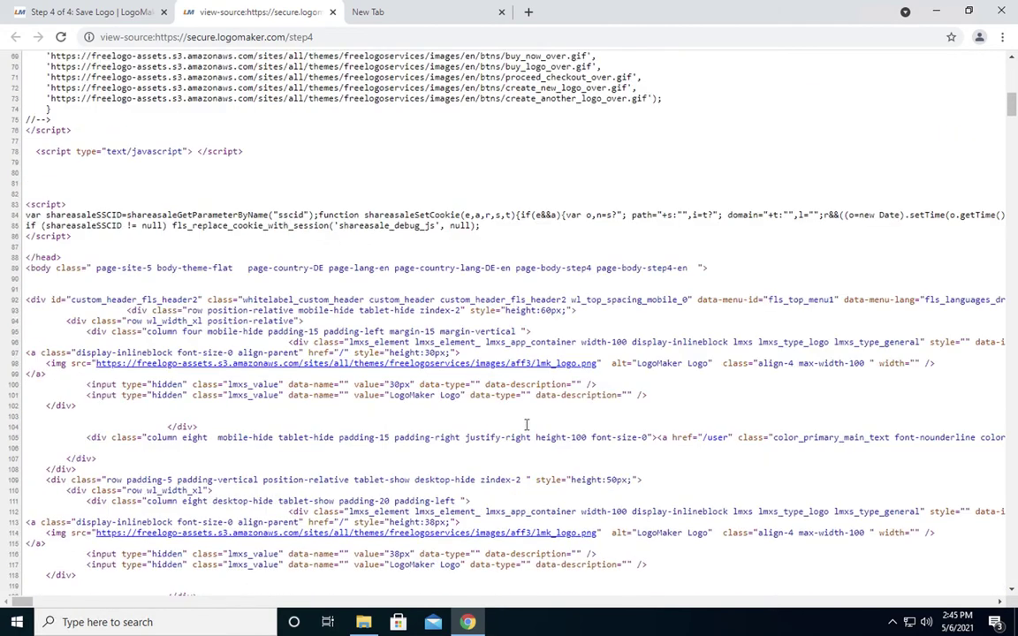
scroll(525, 425, "down", 20)
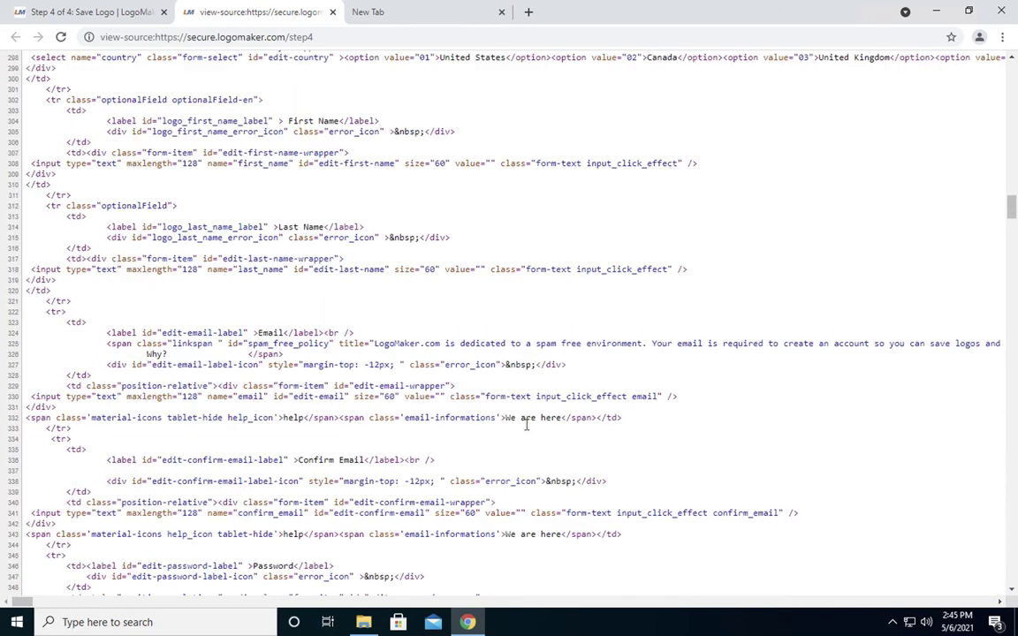
scroll(528, 425, "down", 6)
scroll(526, 428, "up", 7)
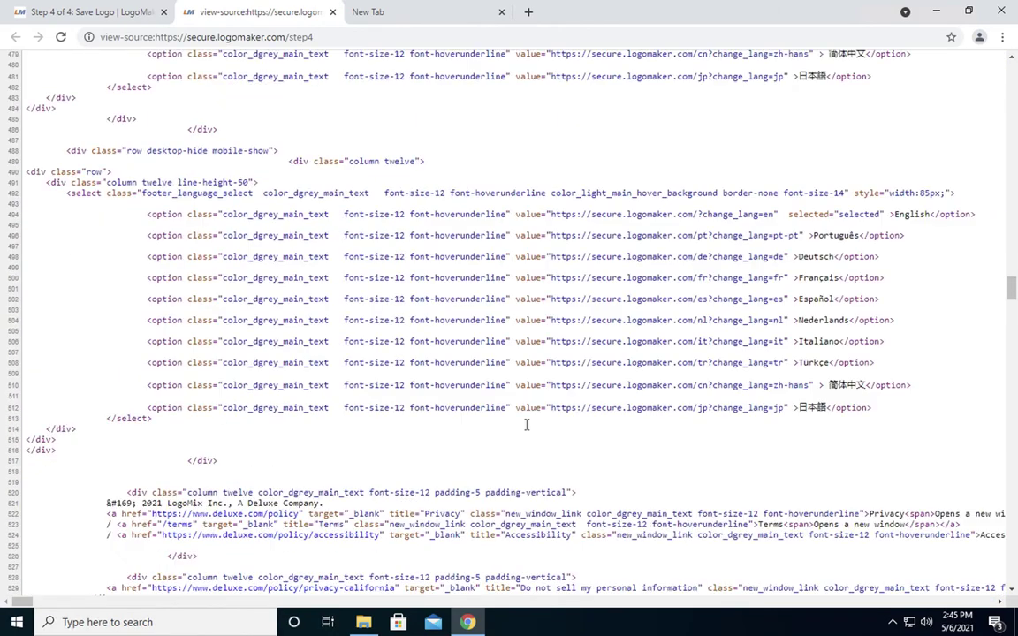
scroll(526, 431, "up", 5)
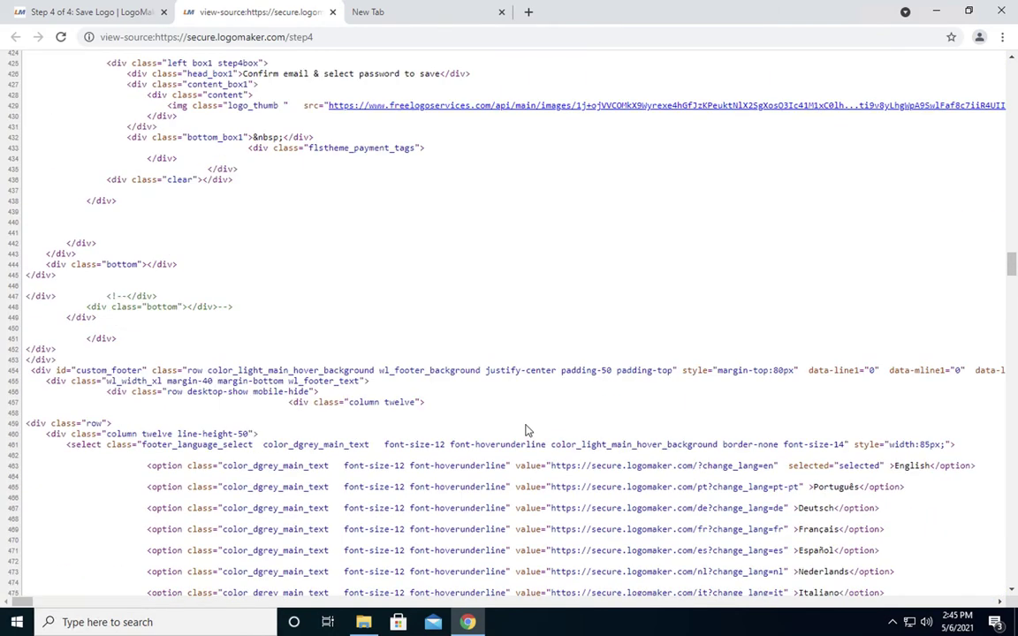
scroll(526, 429, "up", 3)
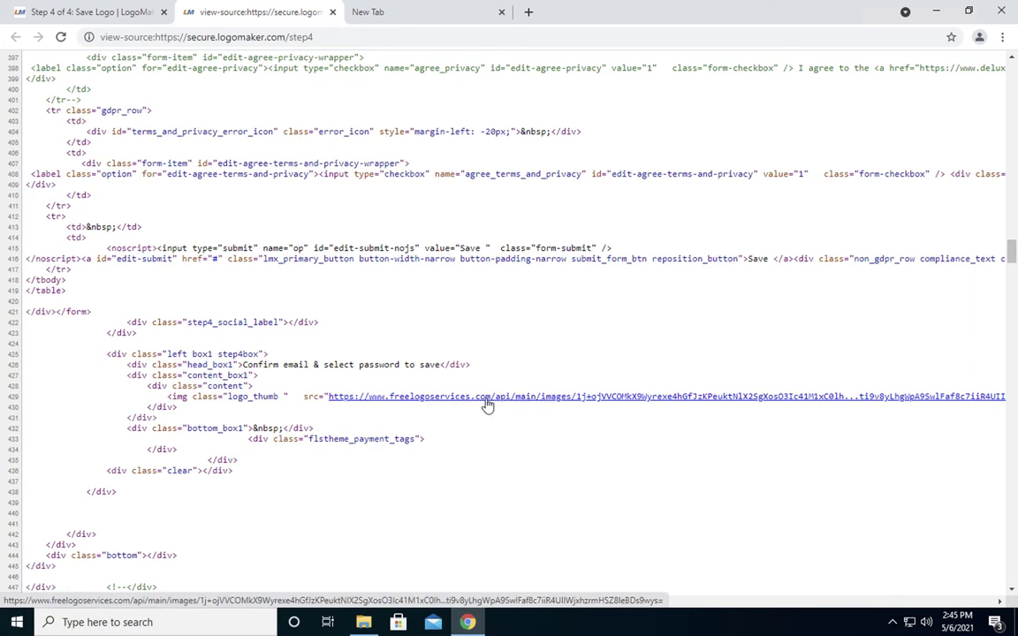
Open the logo_thumb image link from the source code and start saving the image with Desktop as the destination folder
left_click(597, 399)
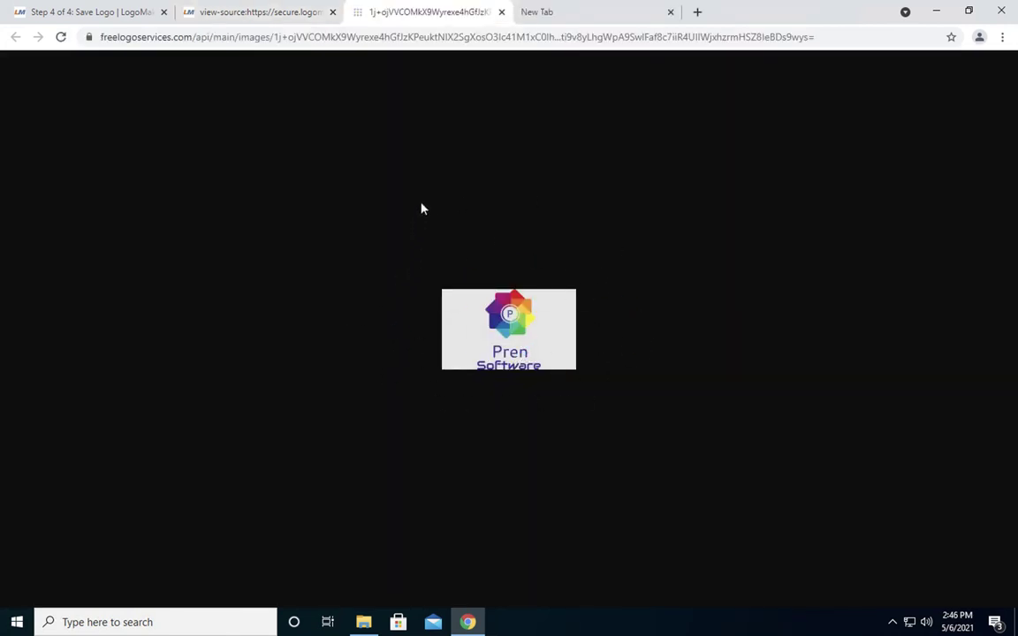
right_click(510, 324)
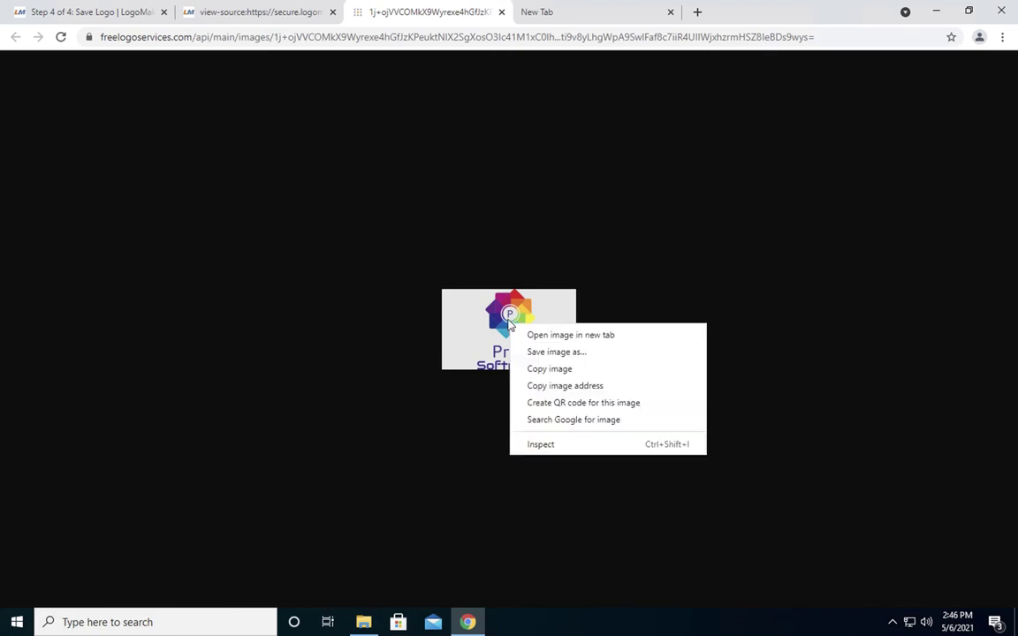
left_click(557, 351)
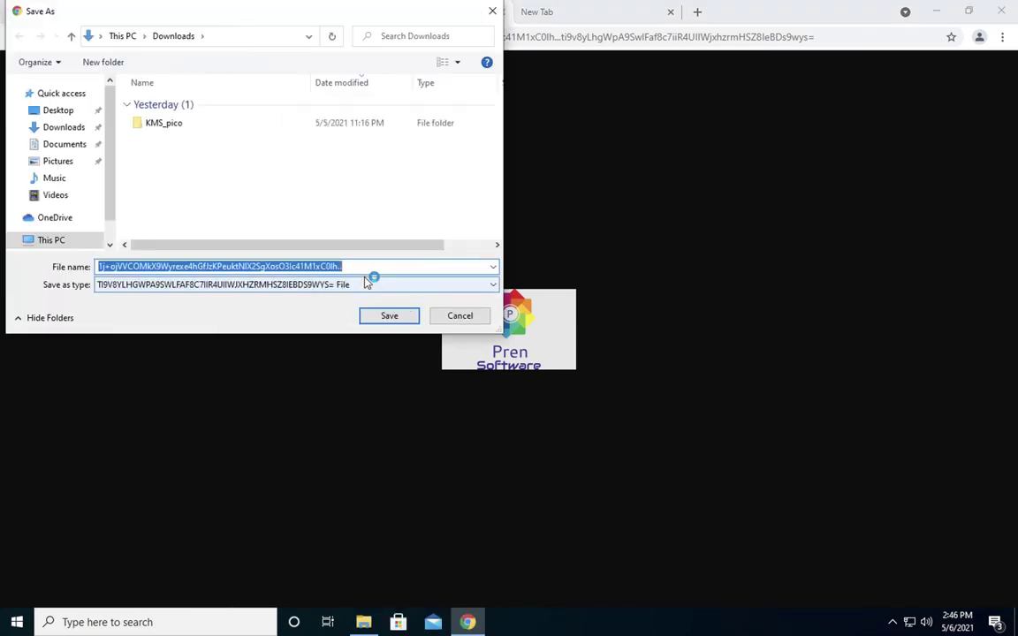
left_click(366, 266)
left_click_drag(337, 266, 87, 267)
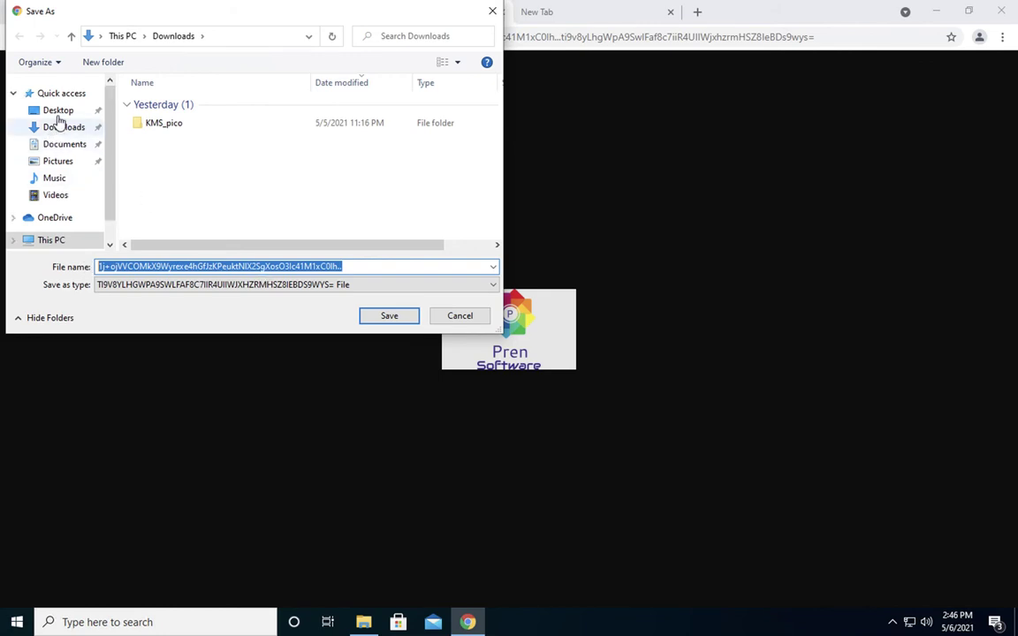
left_click(57, 111)
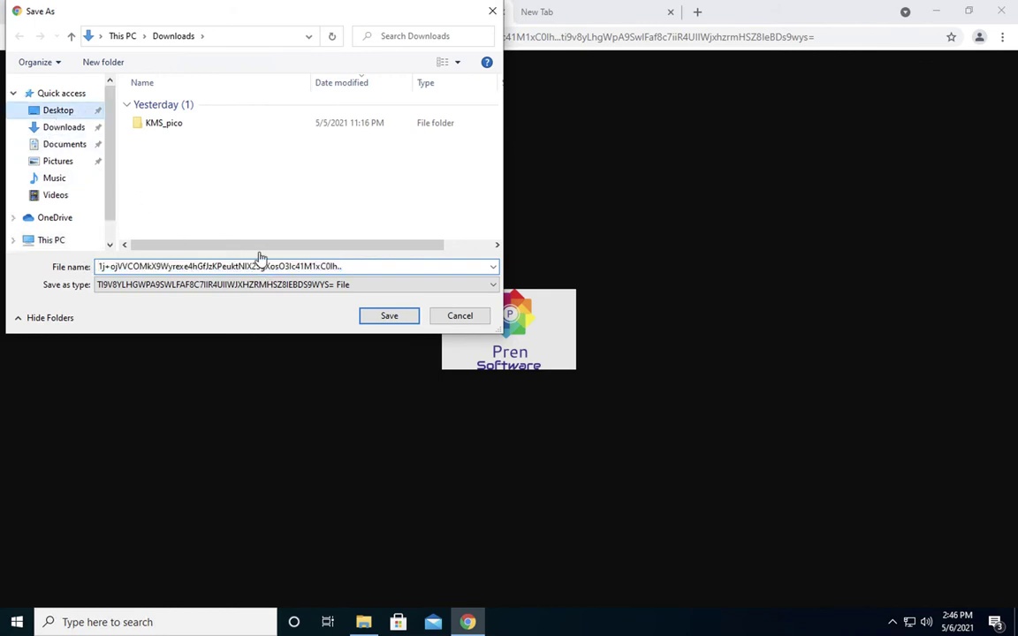
Name the image file logo.png, set its type to All Files, and save it
double_click(355, 266)
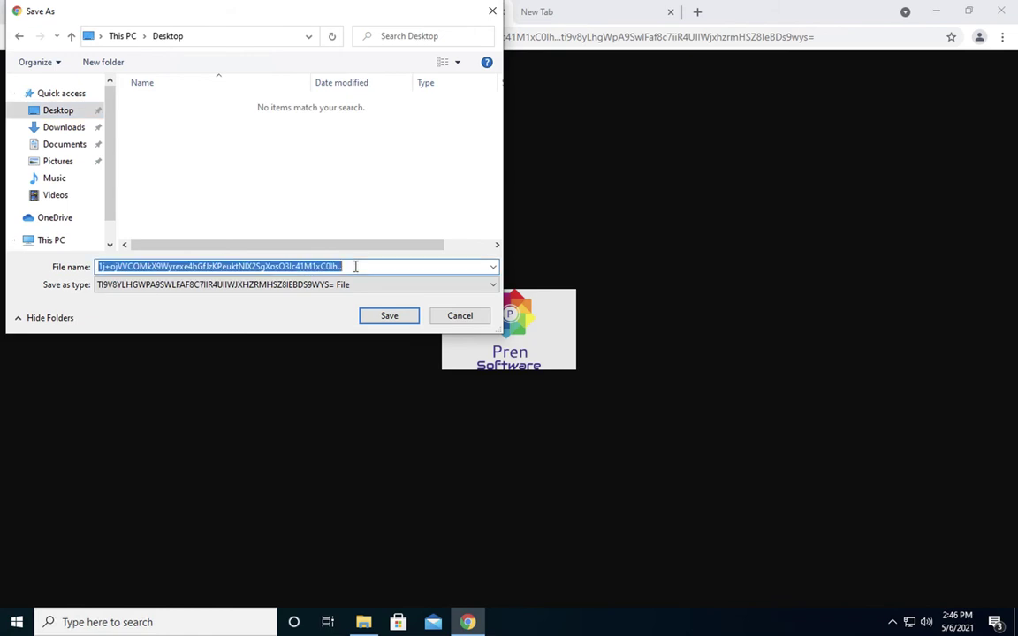
key("BackSpace")
type("logo.png")
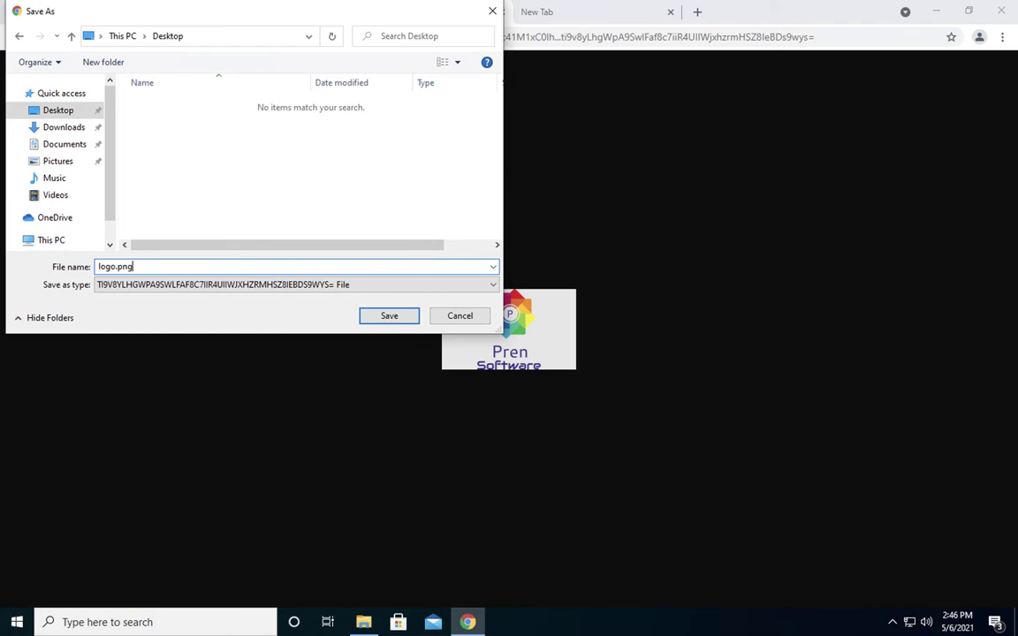
left_click(202, 293)
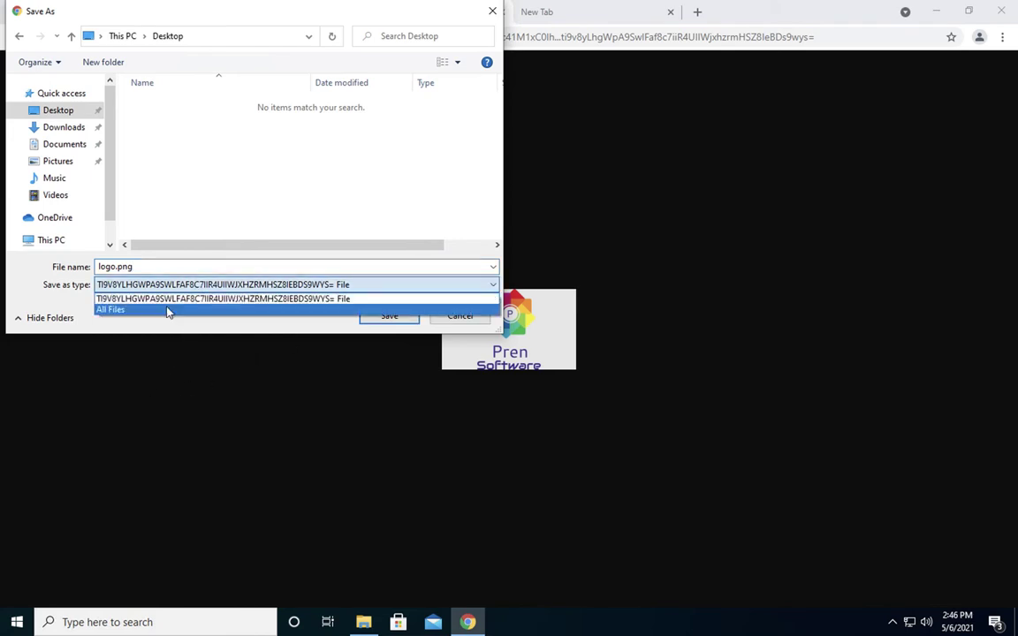
left_click(168, 310)
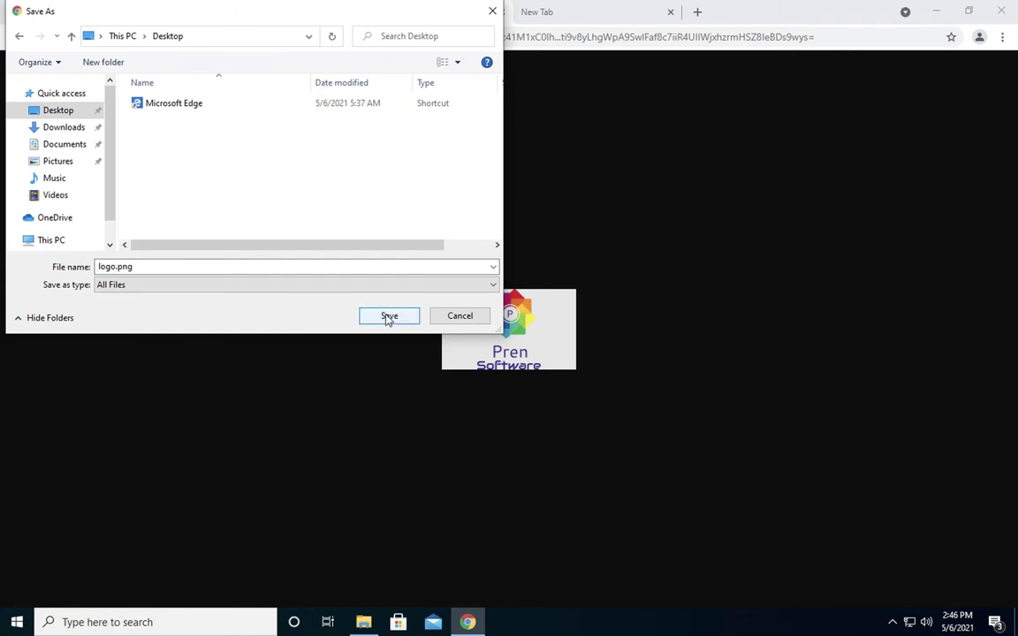
left_click(387, 317)
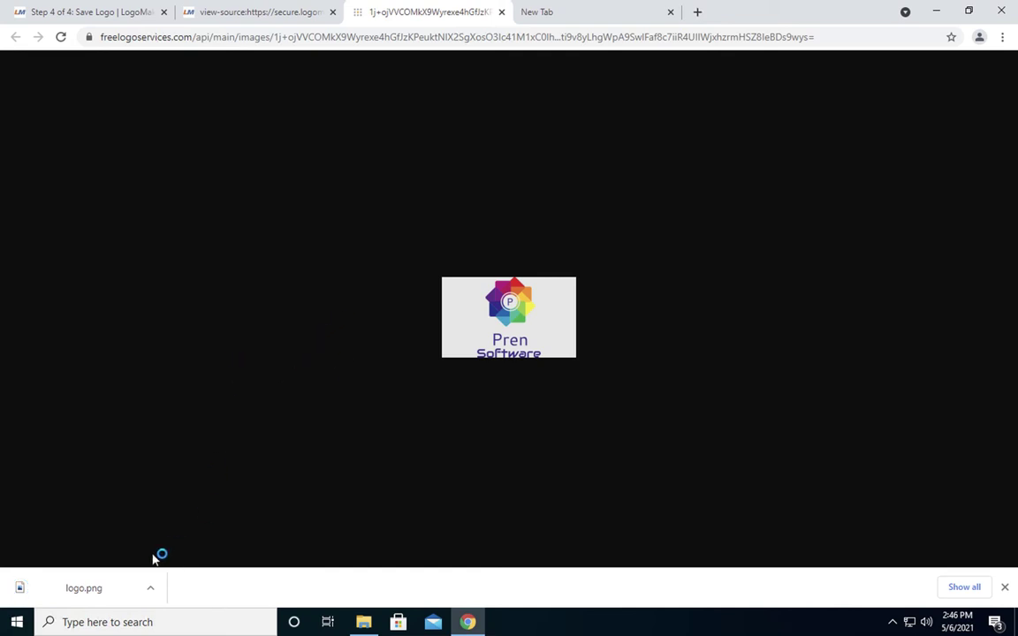
Show the downloaded logo.png in its folder, view it in Photos, and close both windows
left_click(151, 589)
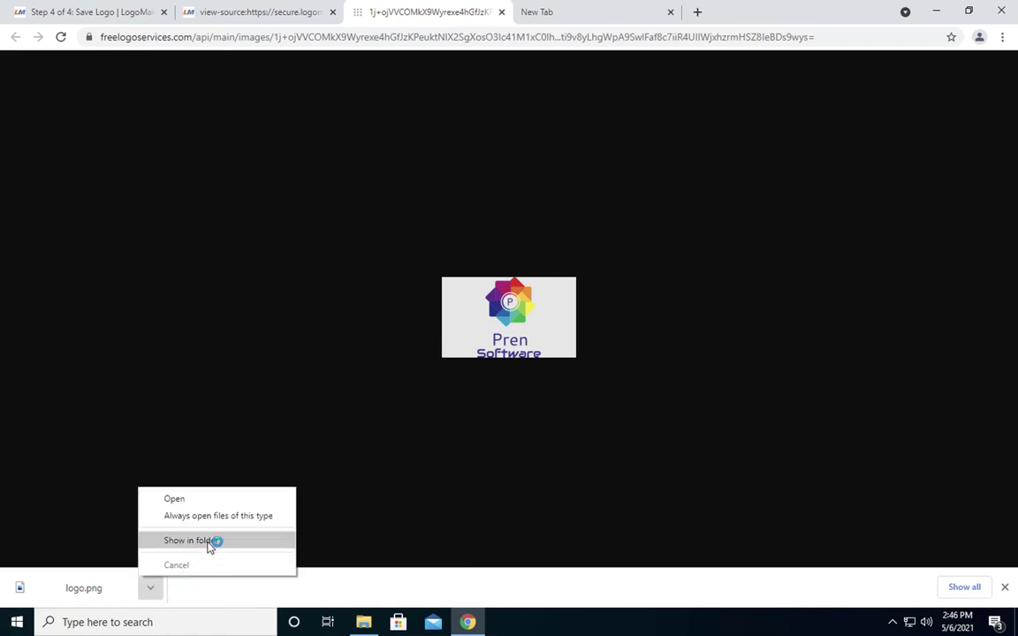
left_click(210, 547)
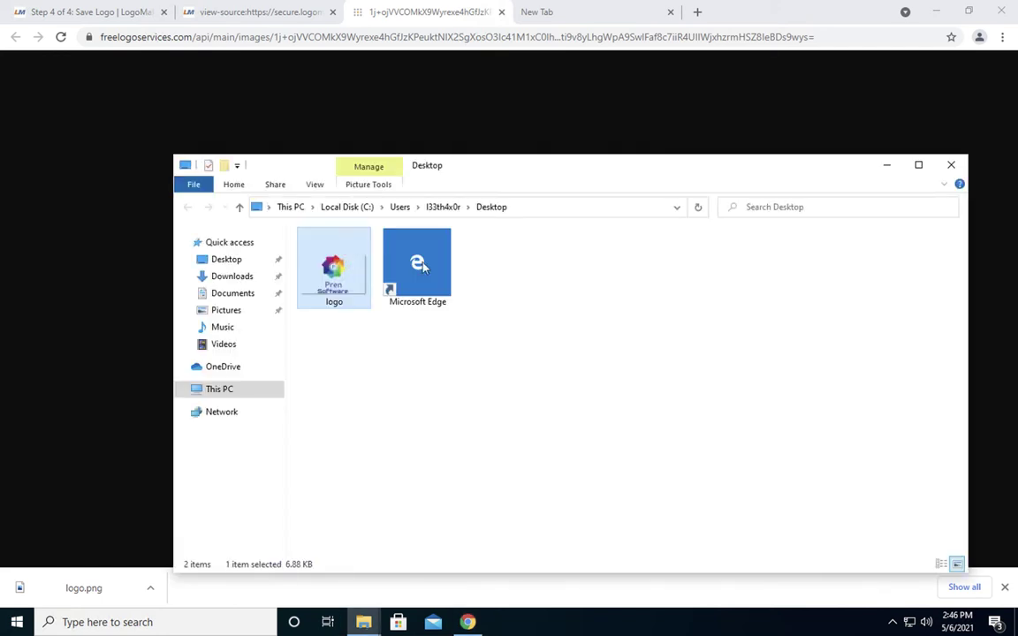
double_click(338, 270)
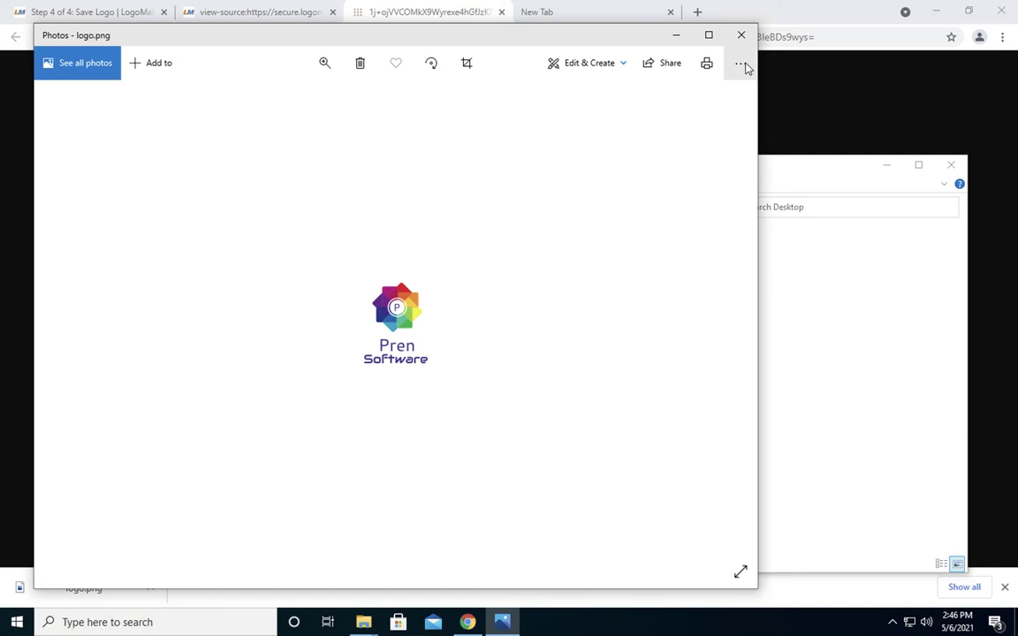
left_click(739, 37)
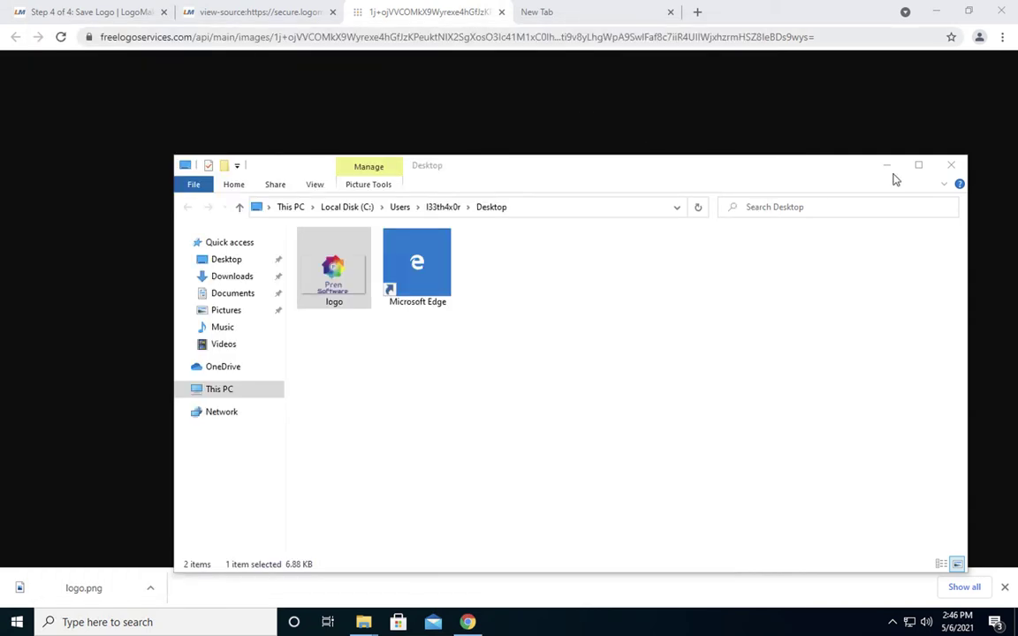
left_click(953, 167)
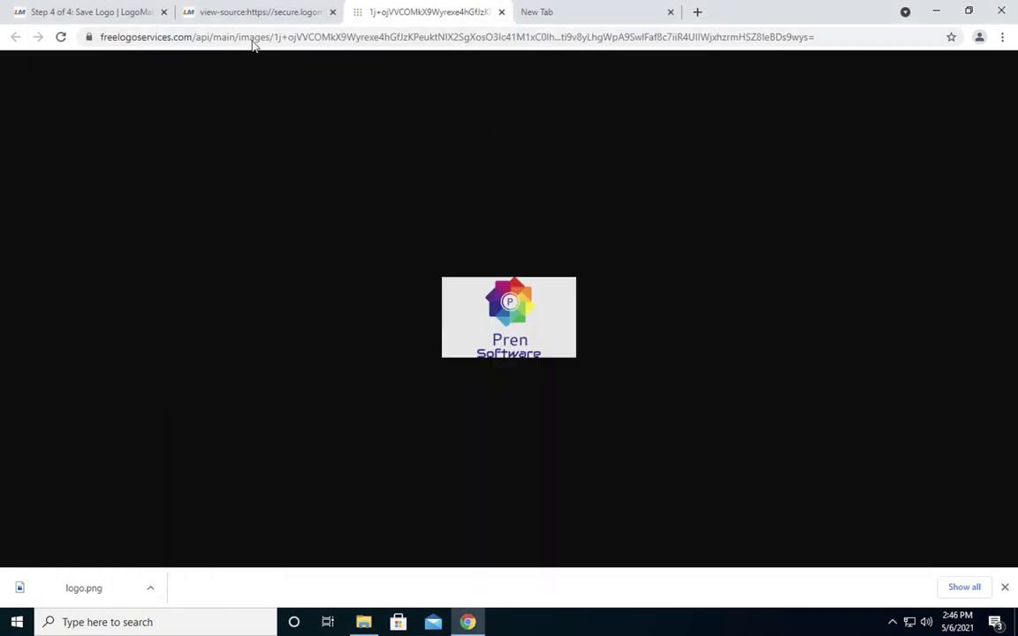
Return to the LogoMaker save page and go back to the Edit Your Logo step, agreeing to leave the site
left_click(111, 15)
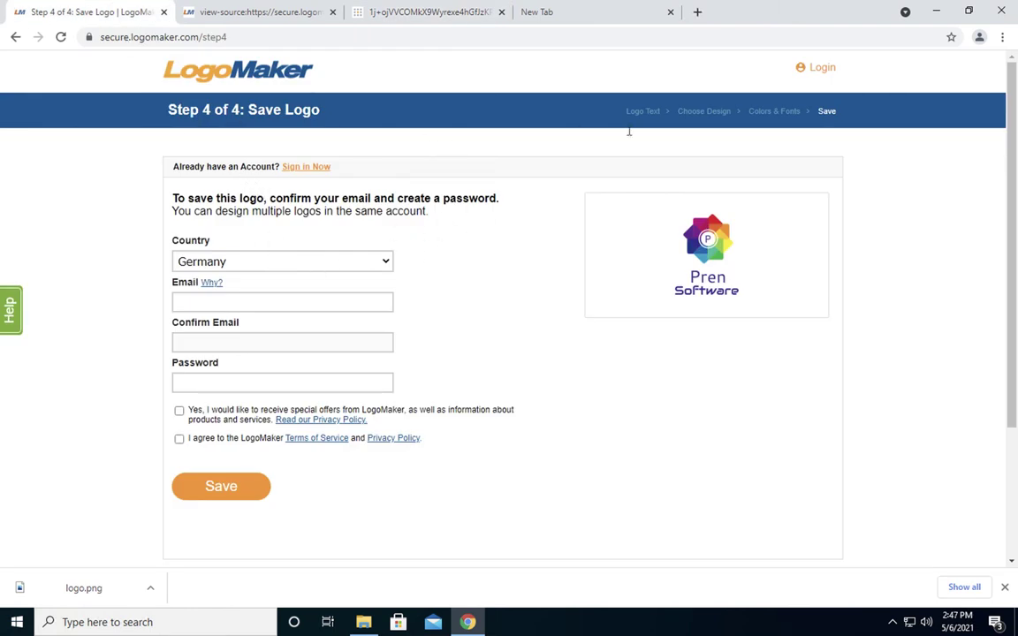
left_click(16, 40)
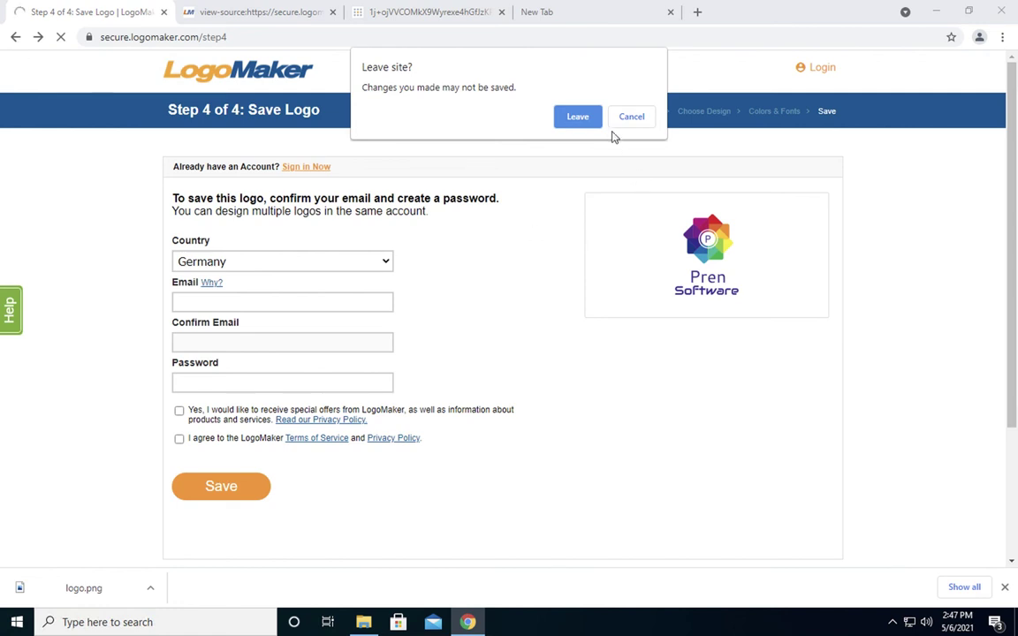
left_click(579, 117)
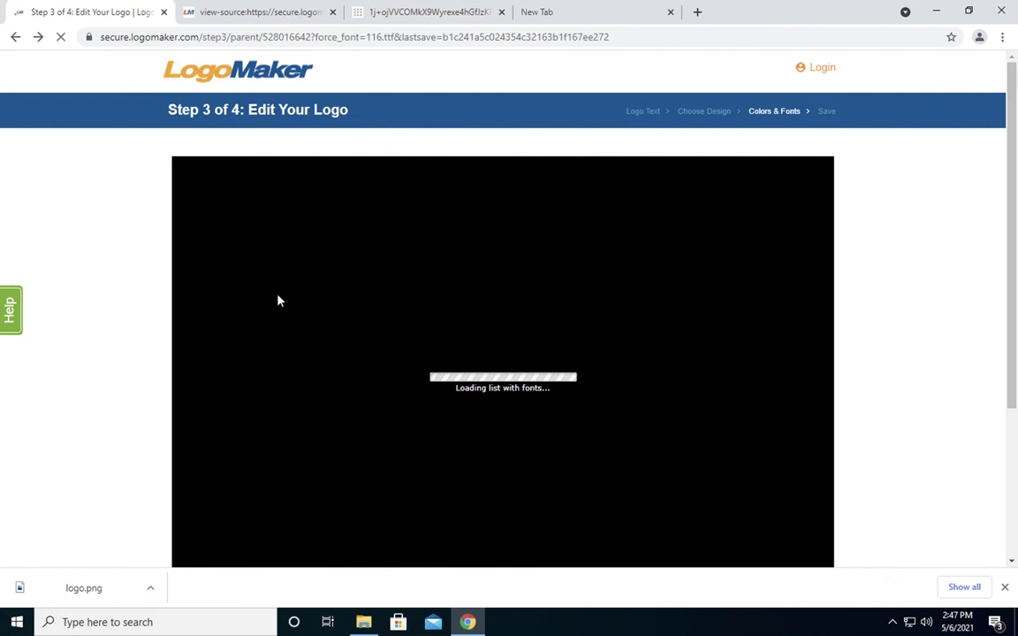
scroll(273, 338, "down", 4)
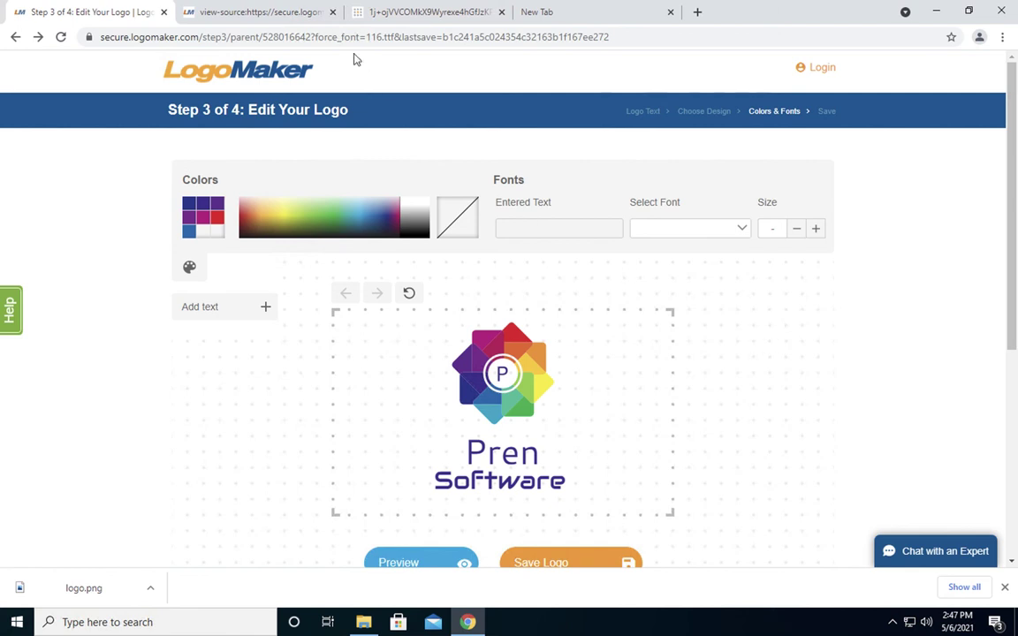
Review the logo_thumb line in the page source and the opened logo image, and return to the logo editor's font settings
left_click(273, 16)
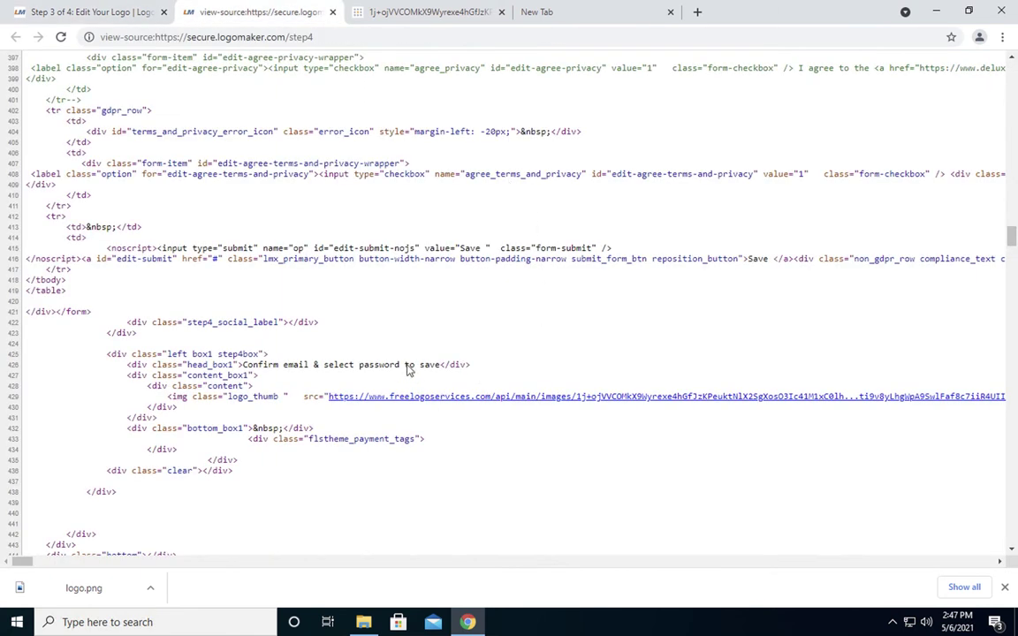
double_click(254, 397)
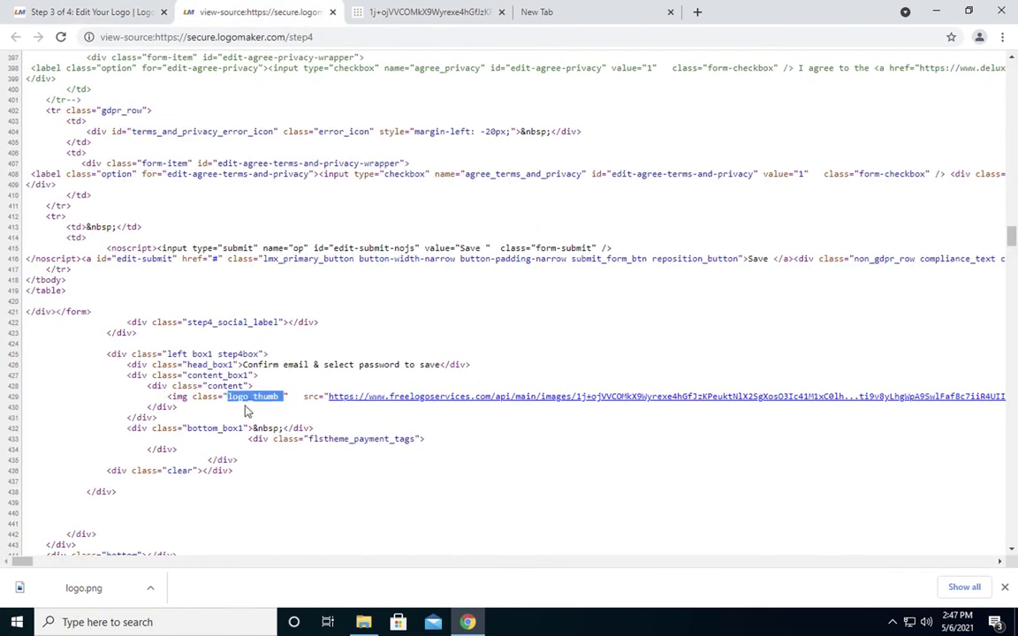
left_click(274, 422)
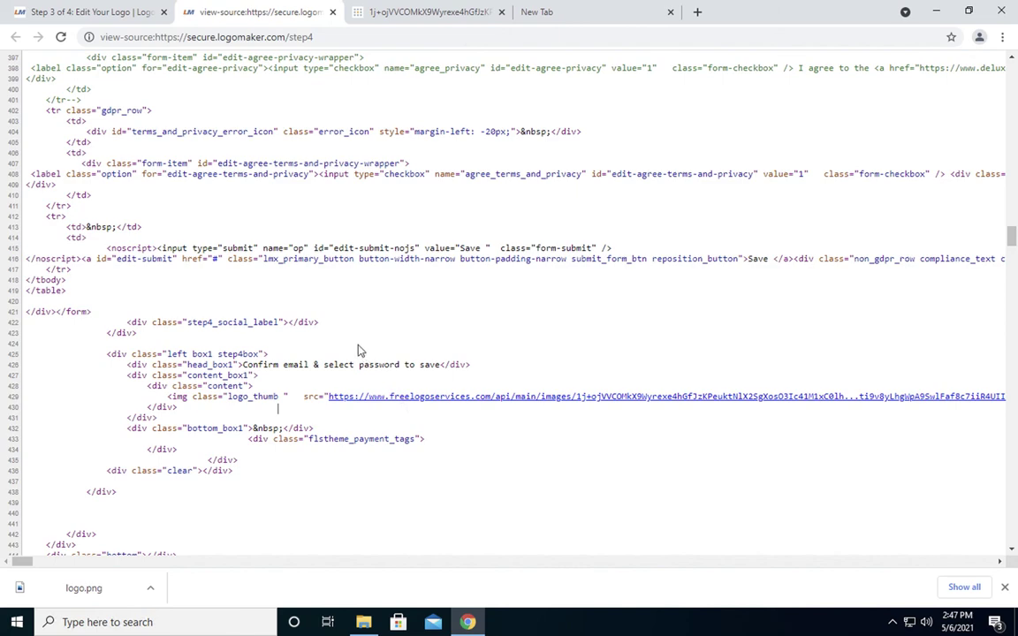
scroll(269, 346, "down", 3)
scroll(265, 327, "up", 3)
left_click(416, 12)
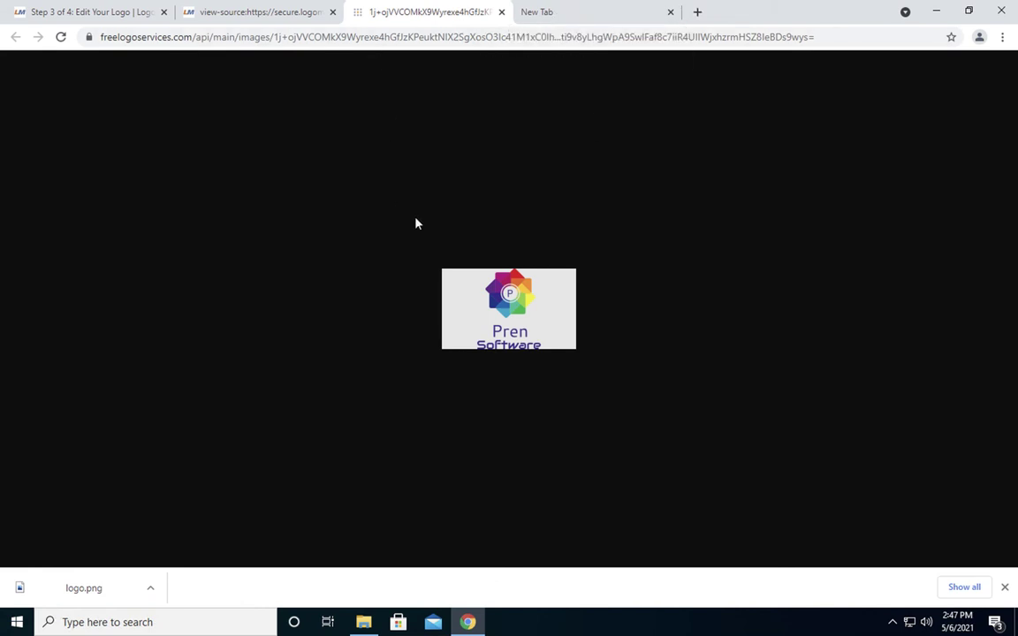
left_click(105, 14)
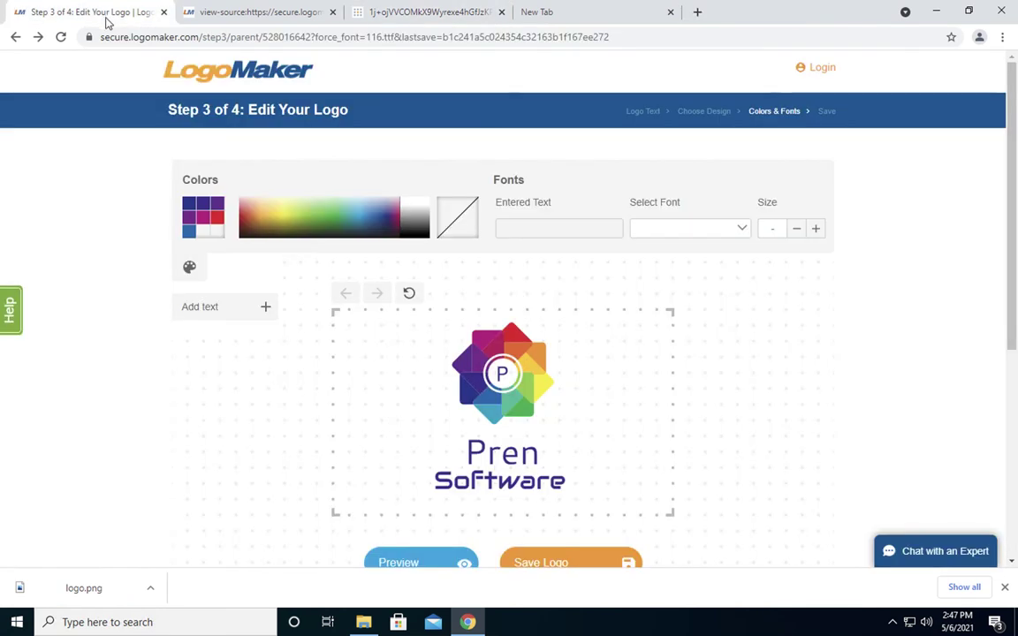
double_click(511, 178)
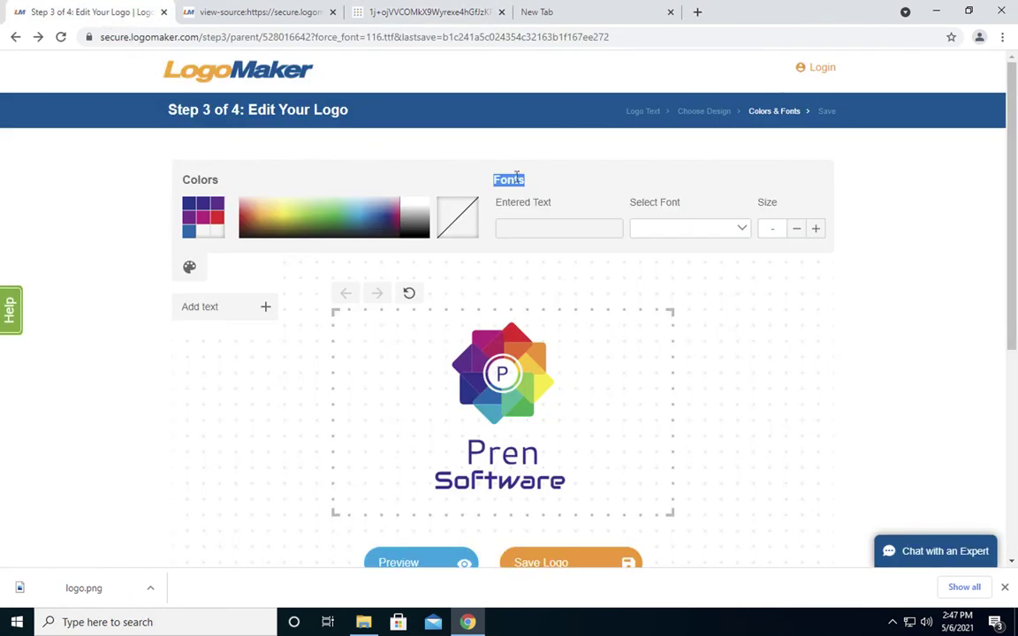